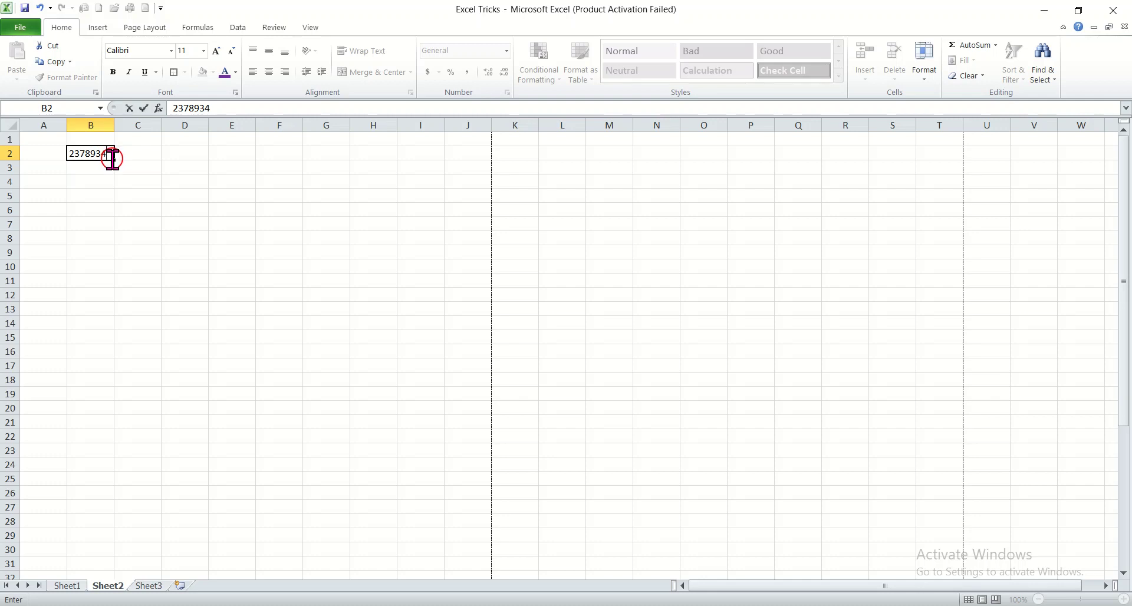
# Fill the value 2378934 from B2 down to B33 and copy the filled column to C2.
pyautogui.moveTo(115, 160); pyautogui.dragTo(139, 551)
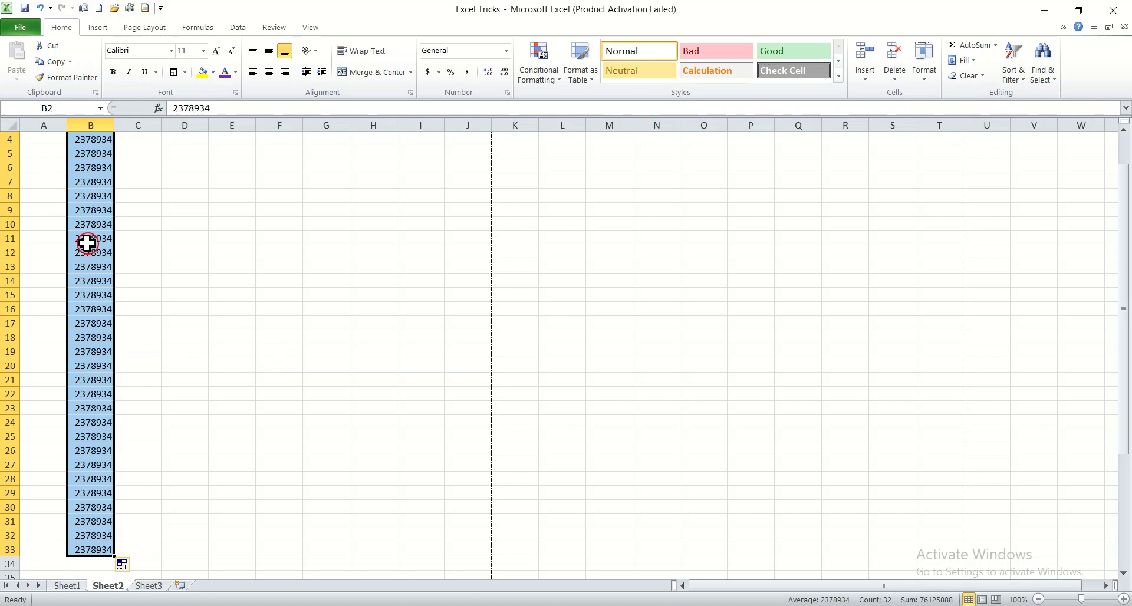
pyautogui.hotkey('ctrl', 'c')
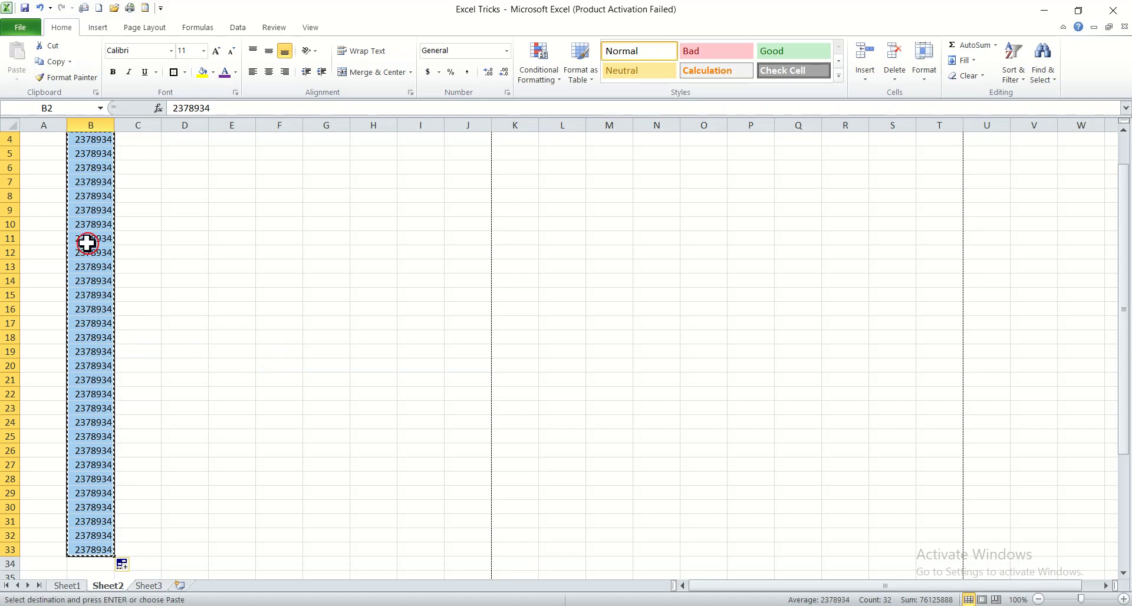
pyautogui.moveTo(1124, 302); pyautogui.dragTo(1120, 207)
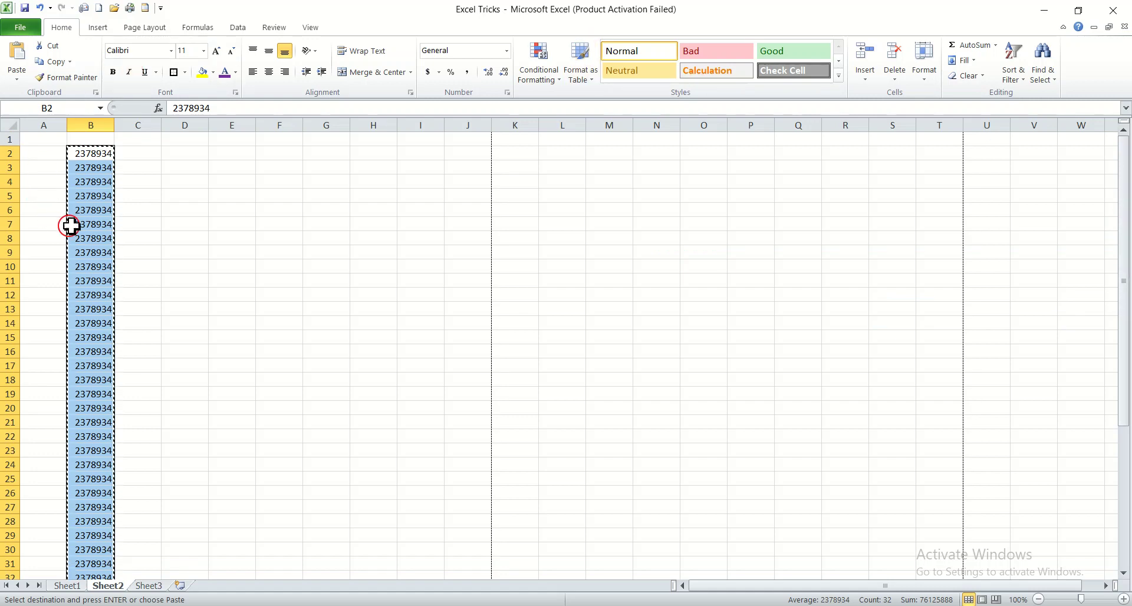
pyautogui.click(134, 152)
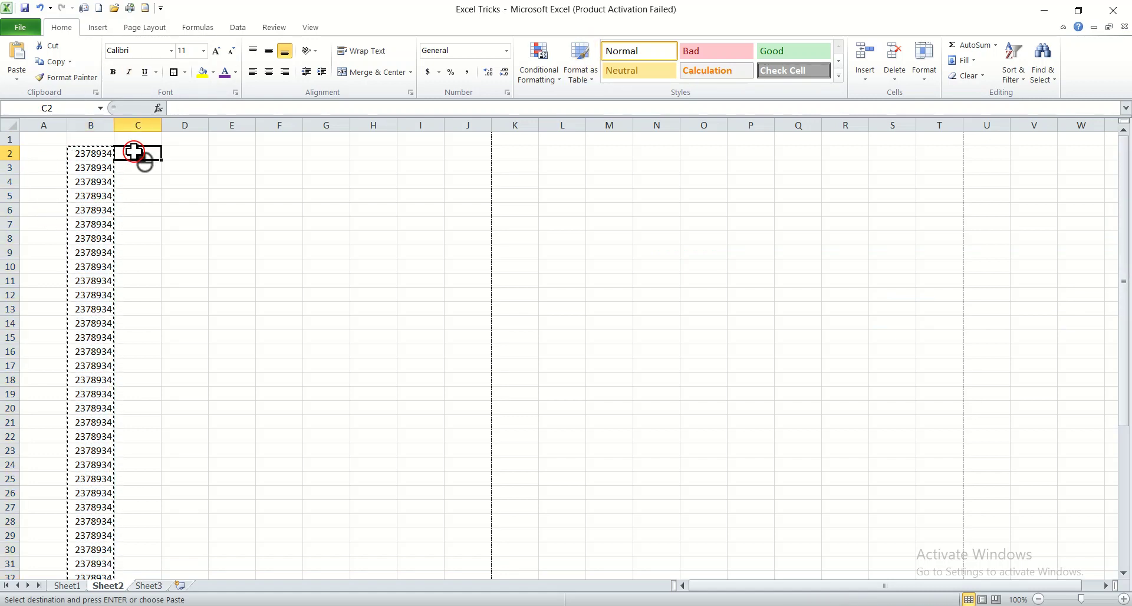
pyautogui.hotkey('ctrl', 'v')
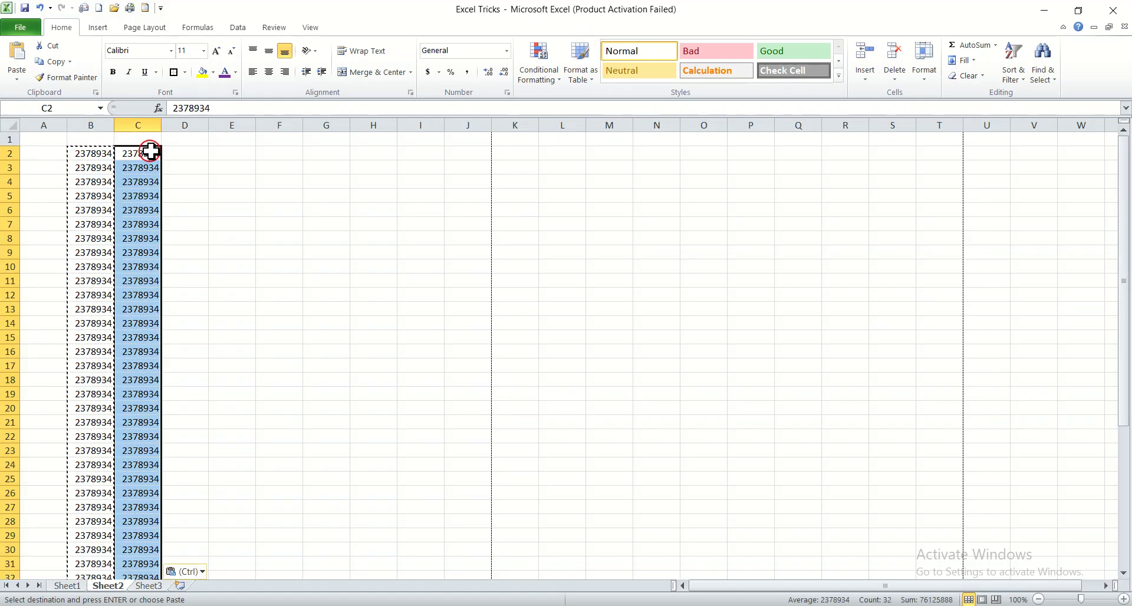
# Paste the copied column at D2, E2, F2, G2, H2 and I2 to extend the table through column I.
pyautogui.click(188, 152)
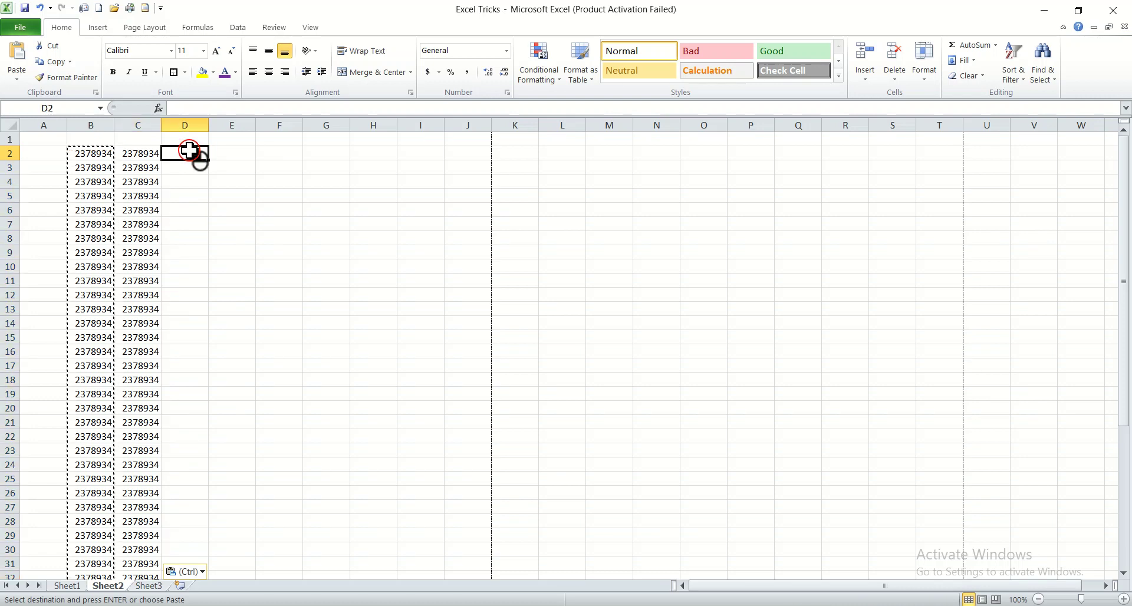
pyautogui.hotkey('ctrl', 'v')
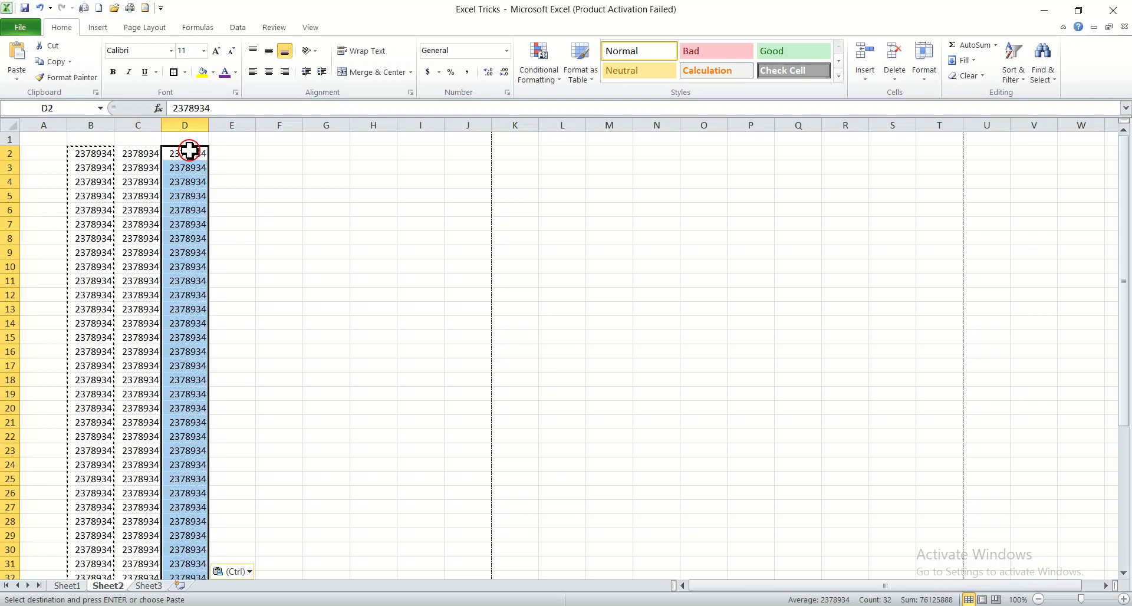
pyautogui.click(226, 151)
pyautogui.hotkey('ctrl', 'v')
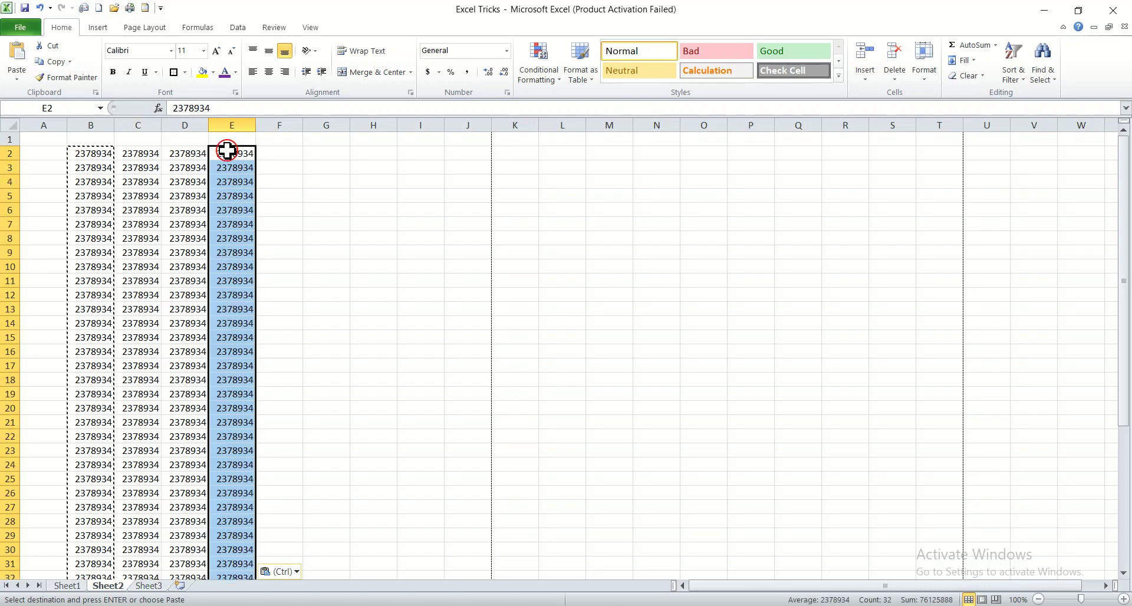
pyautogui.click(276, 155)
pyautogui.hotkey('ctrl', 'v')
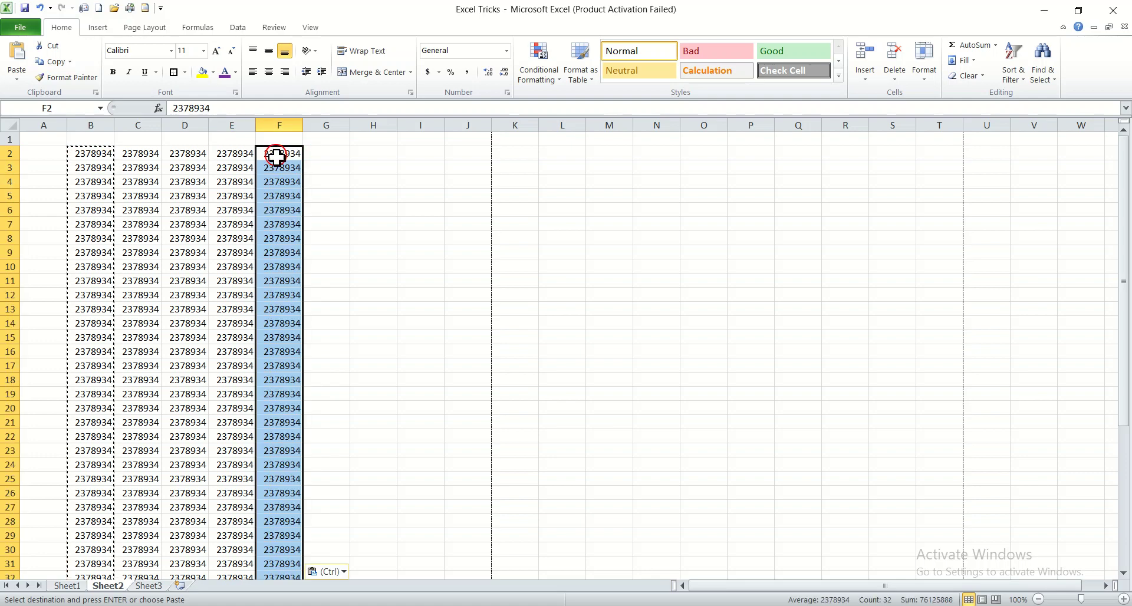
pyautogui.click(327, 151)
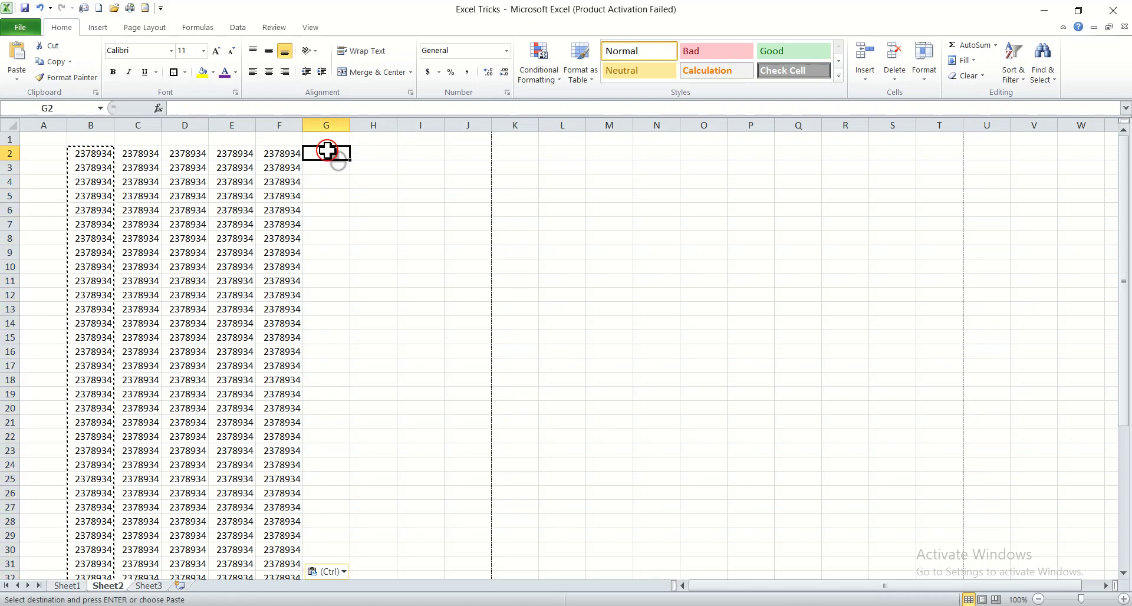
pyautogui.hotkey('ctrl', 'v')
pyautogui.click(381, 152)
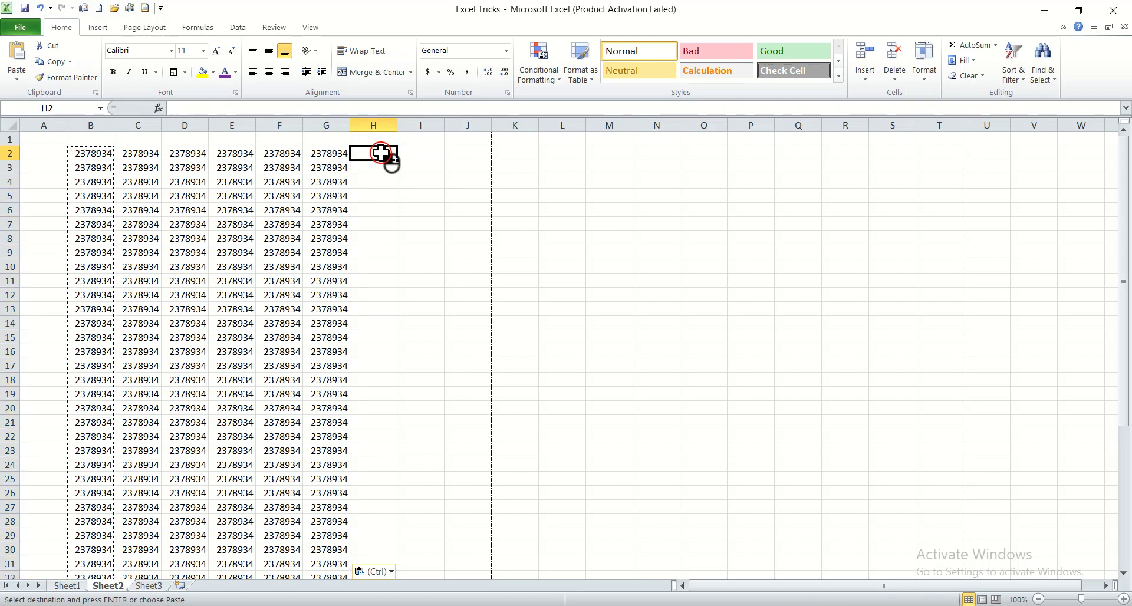
pyautogui.hotkey('ctrl', 'v')
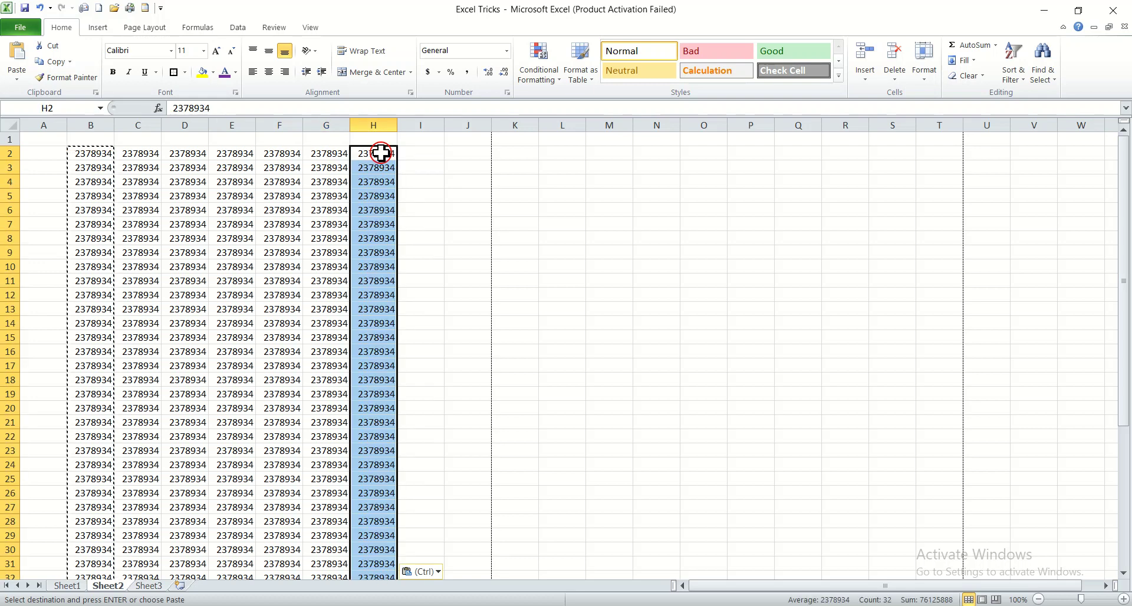
pyautogui.click(415, 151)
pyautogui.hotkey('ctrl', 'v')
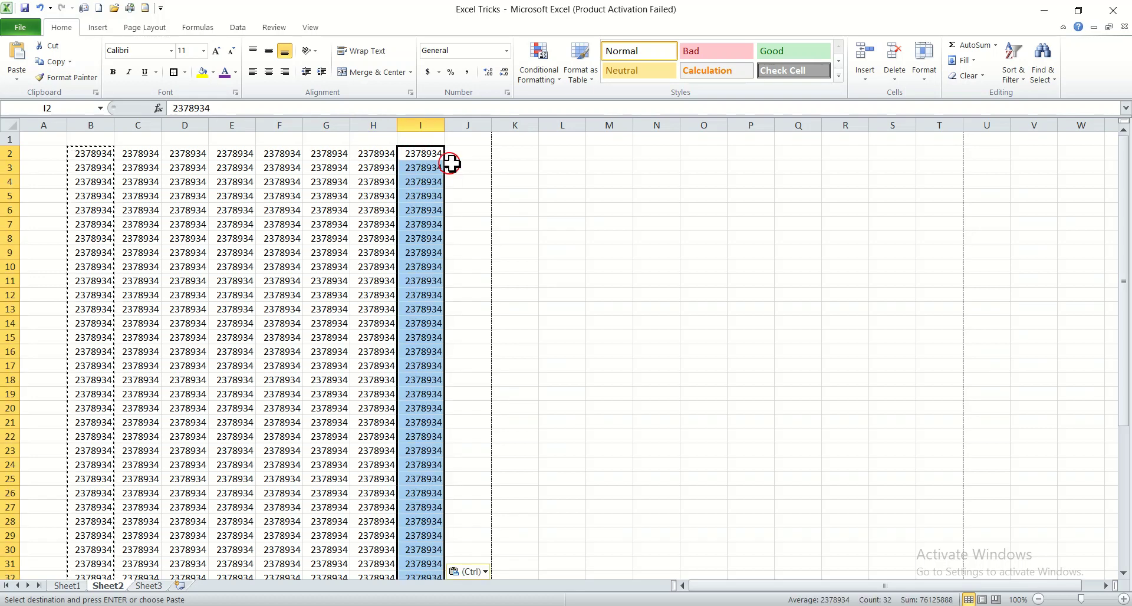
pyautogui.click(565, 340)
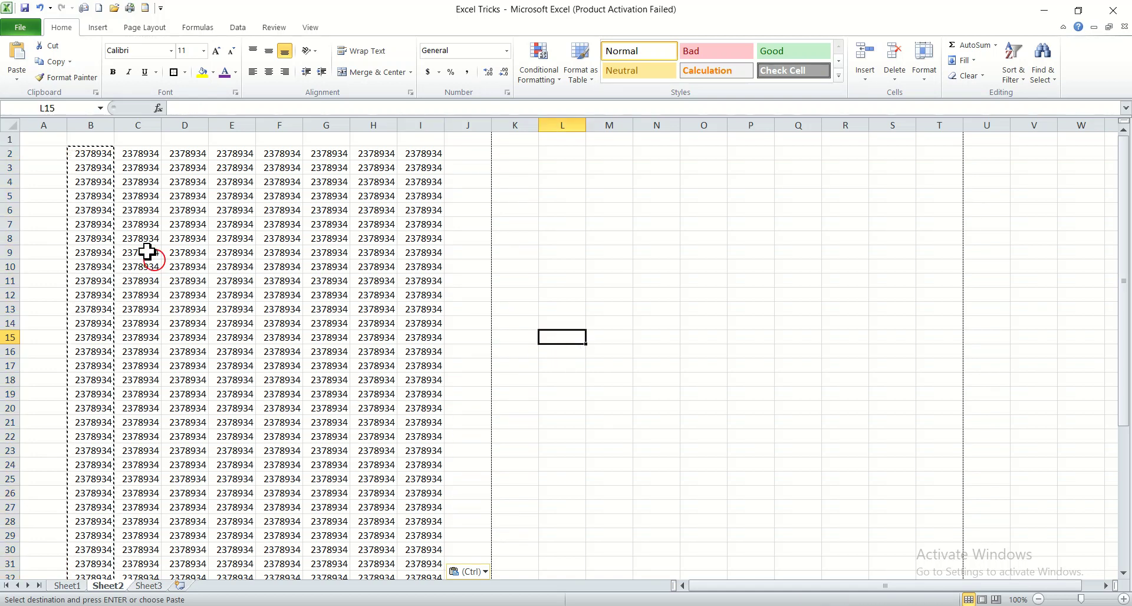
pyautogui.press('Escape')
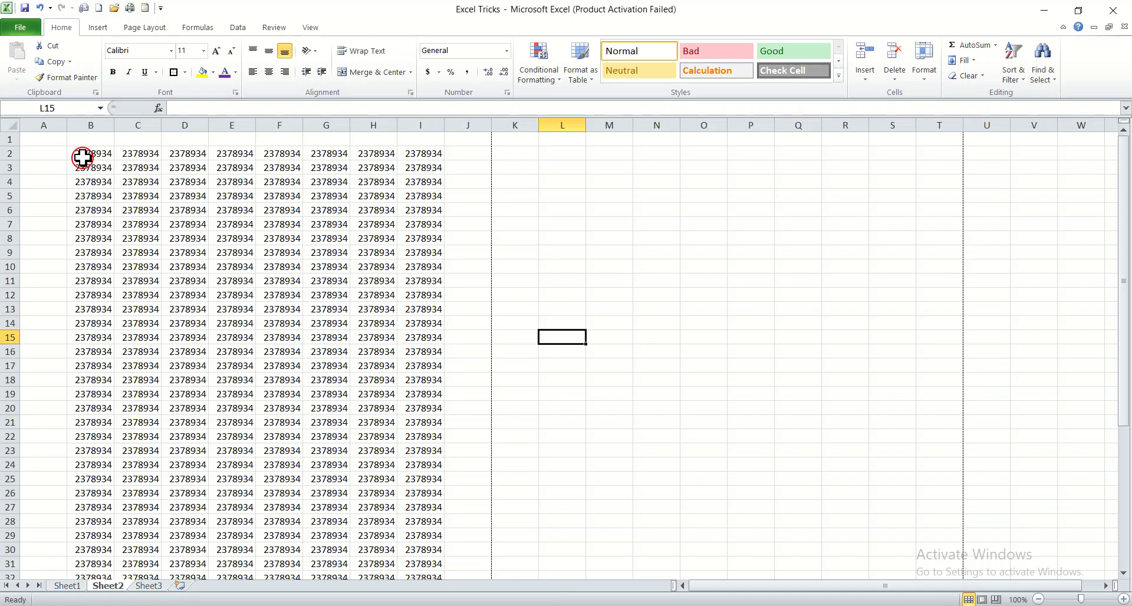
# Apply All Borders to the whole table in B2:I33.
pyautogui.moveTo(83, 156); pyautogui.dragTo(410, 510)
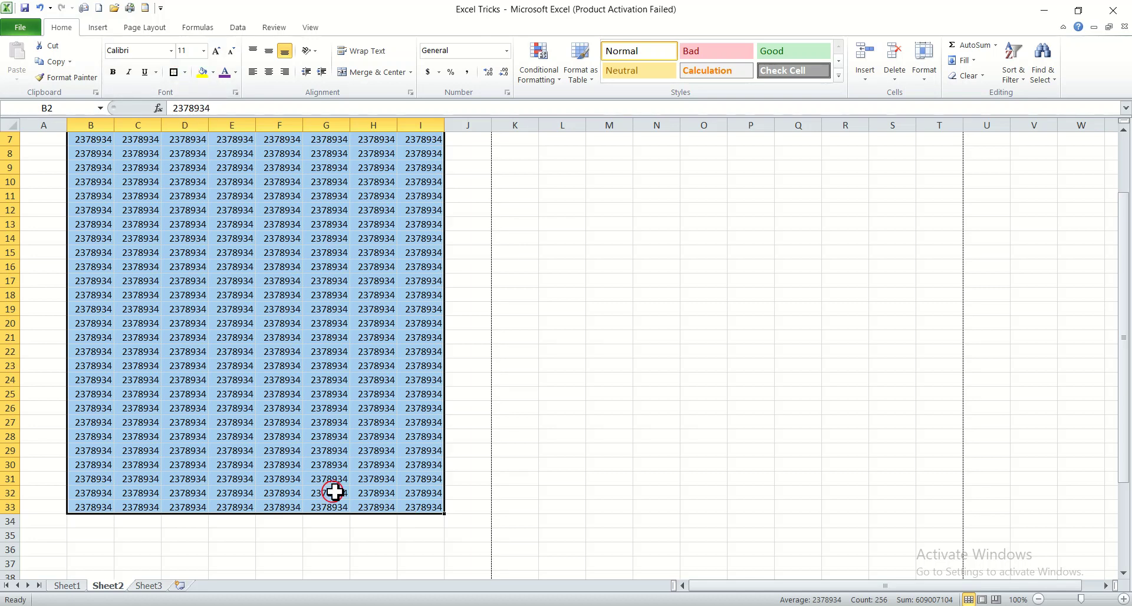
pyautogui.click(186, 72)
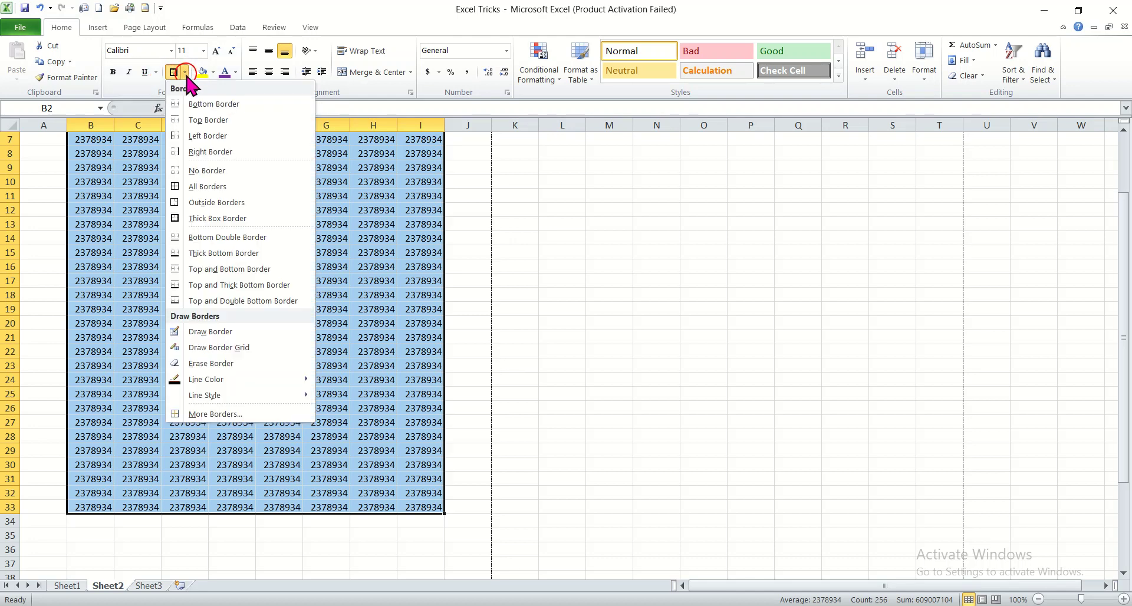
pyautogui.click(199, 188)
pyautogui.scroll(2, 198, 187)
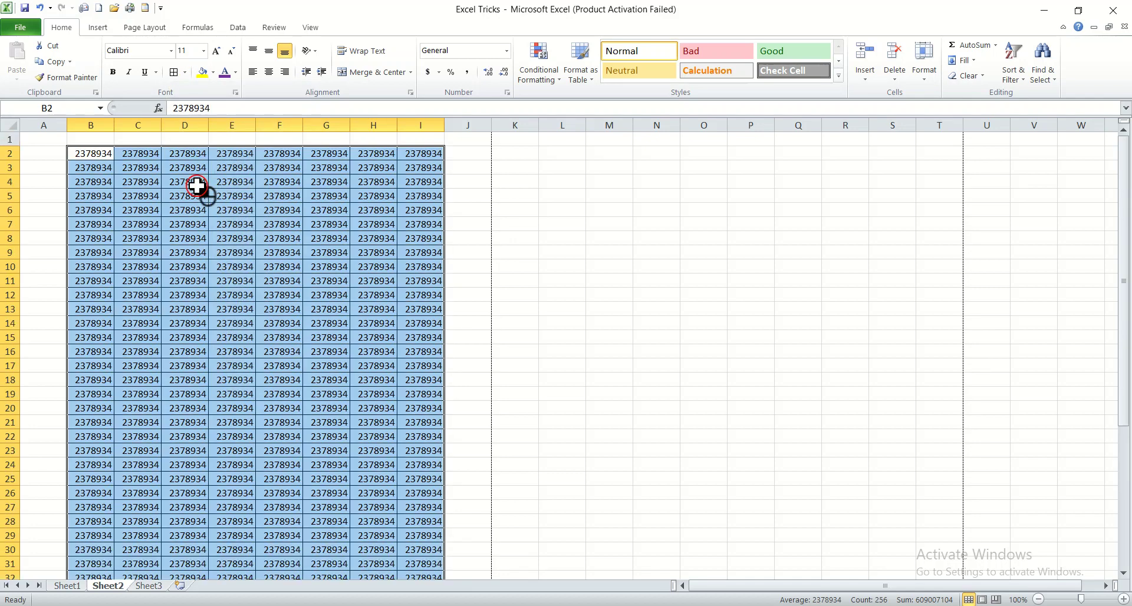
pyautogui.click(562, 337)
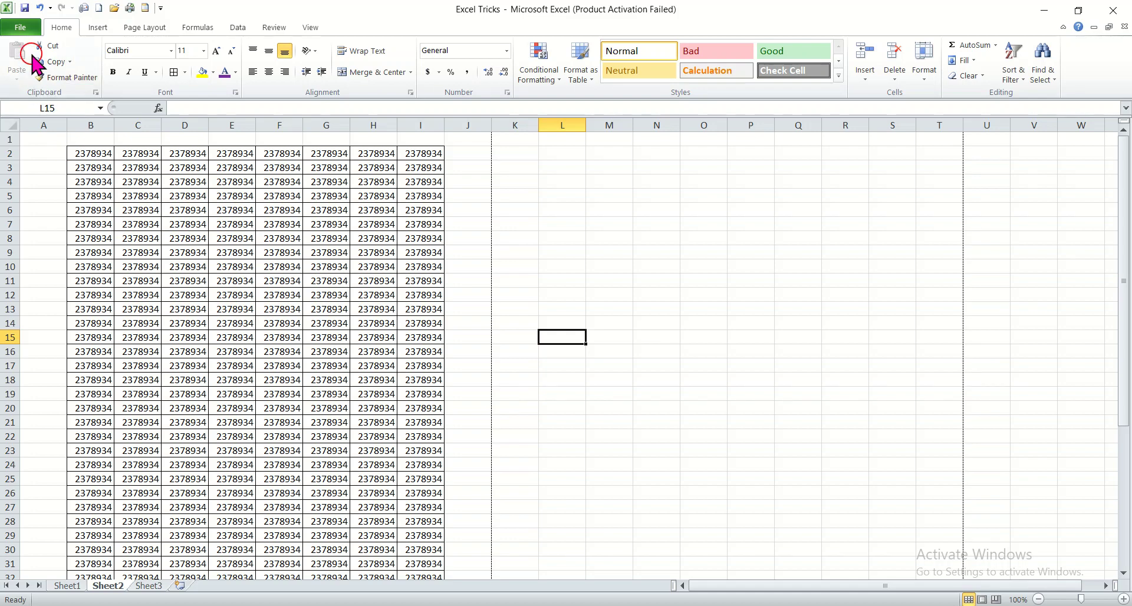
# Open the print settings, preview the sheet in Landscape Orientation, and return it to Portrait Orientation.
pyautogui.click(19, 28)
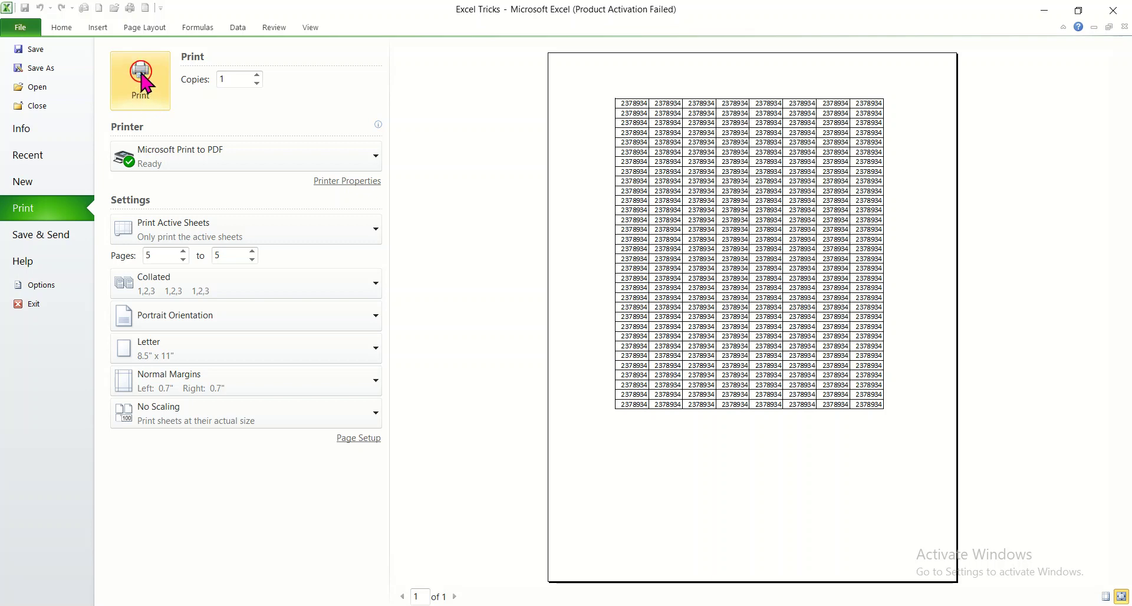
pyautogui.click(218, 79)
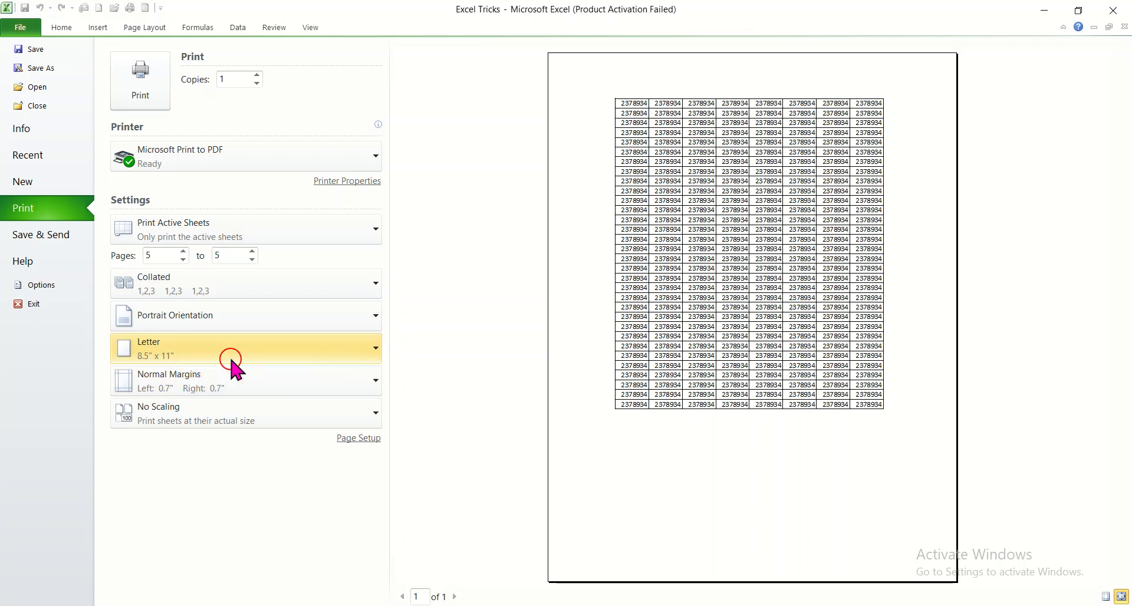
pyautogui.click(376, 316)
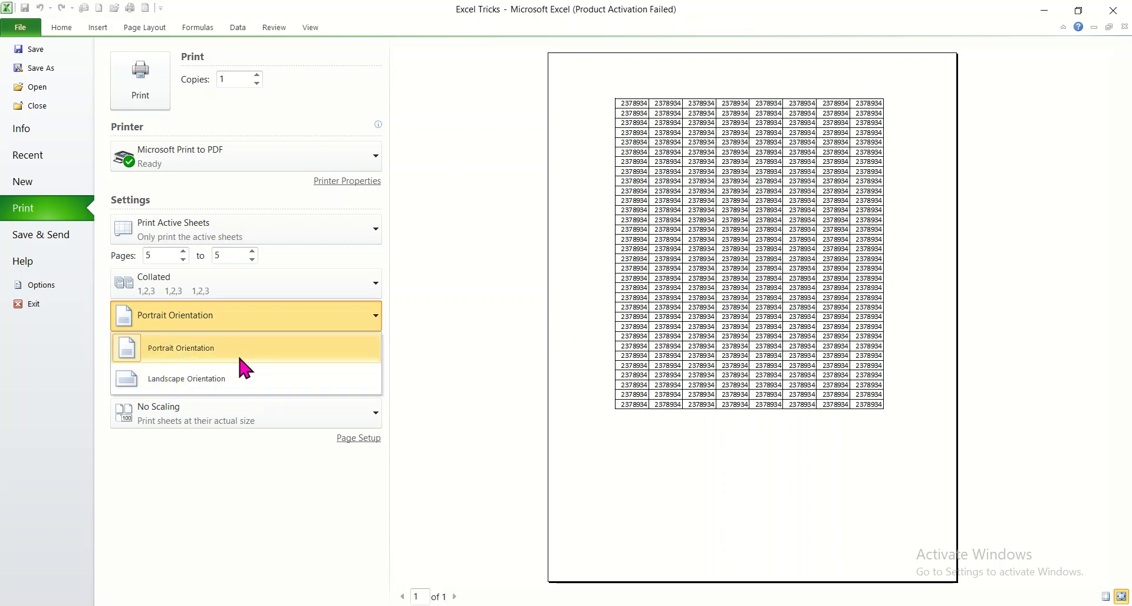
pyautogui.click(235, 384)
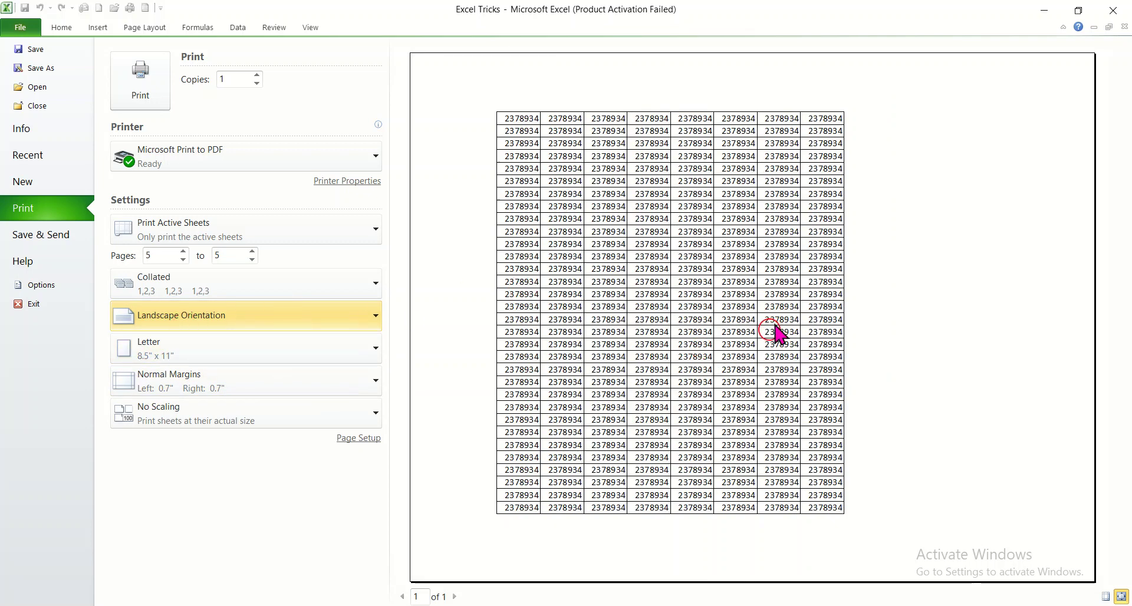
pyautogui.click(375, 316)
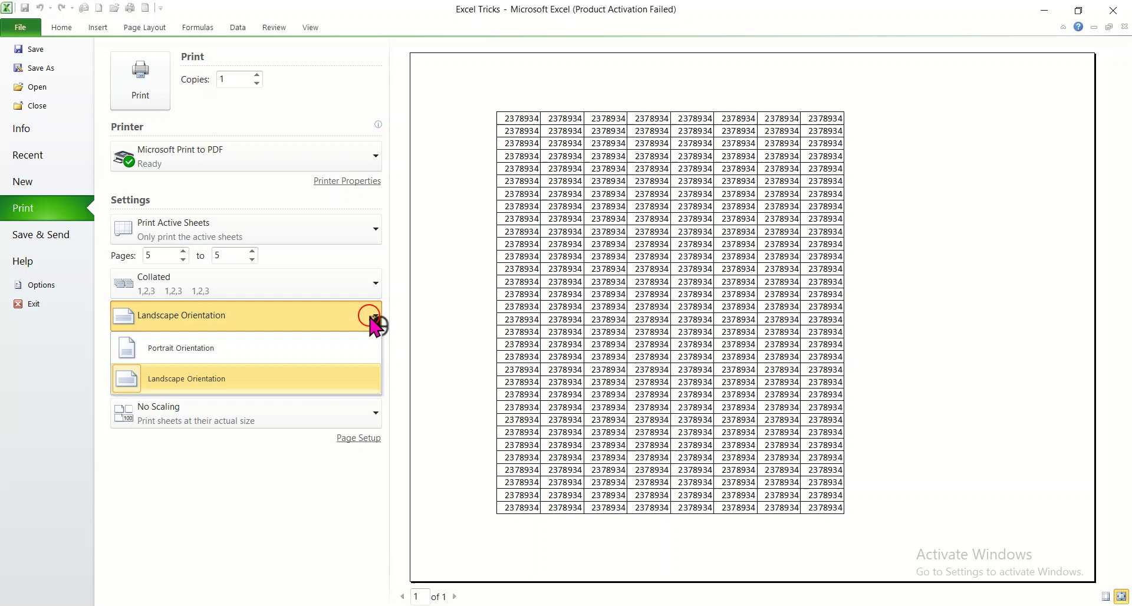
pyautogui.click(362, 350)
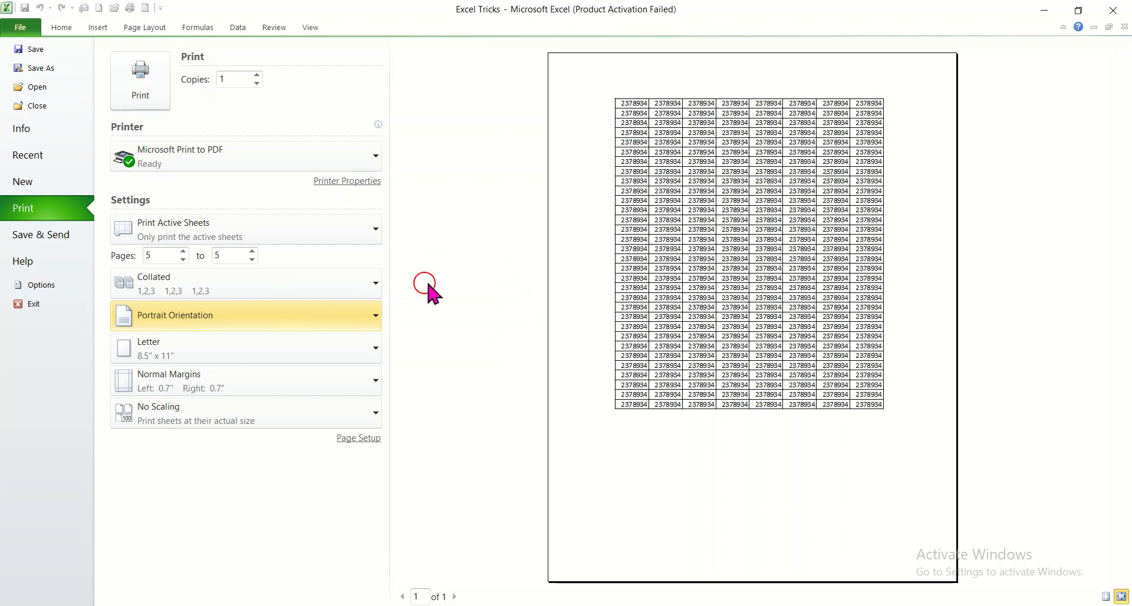
# Try to print the active sheet with Microsoft Print to PDF as "Excel data" in the Music folder.
pyautogui.click(140, 83)
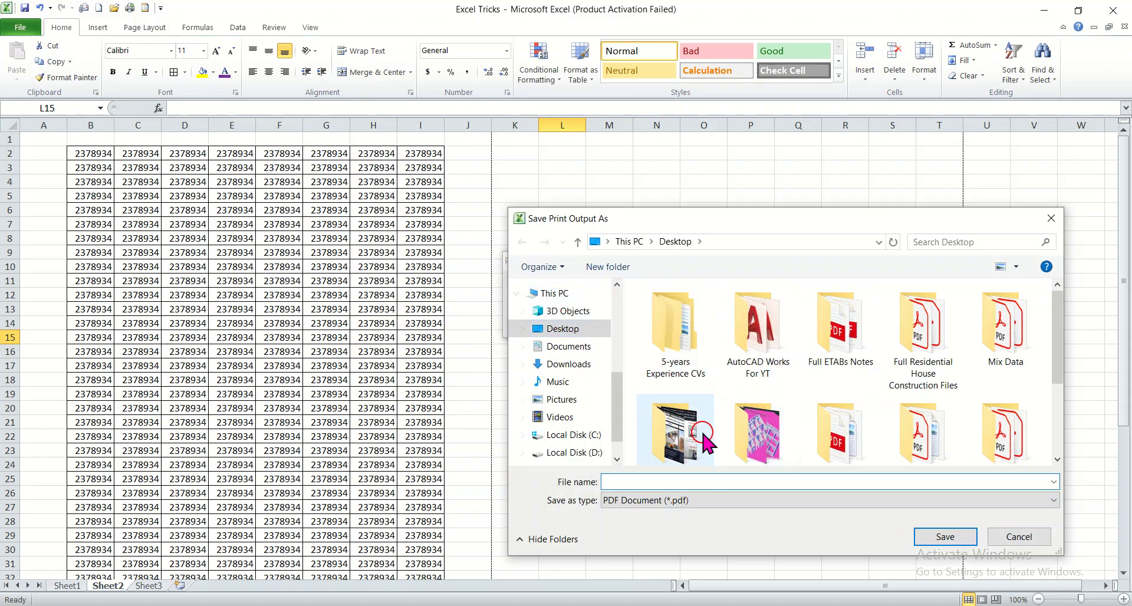
pyautogui.click(638, 482)
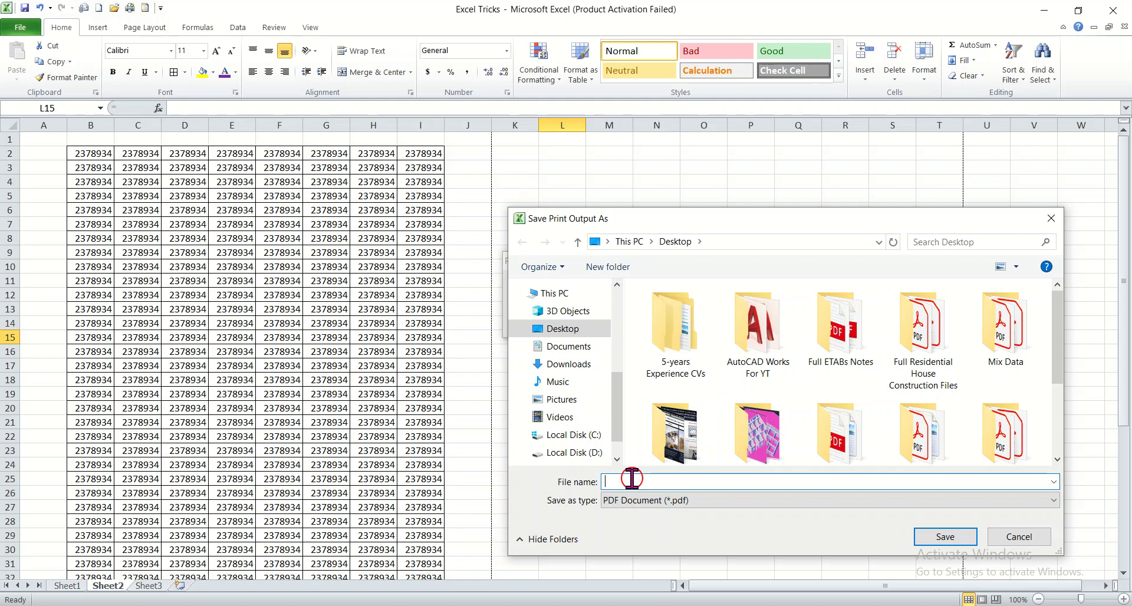
pyautogui.click(616, 500)
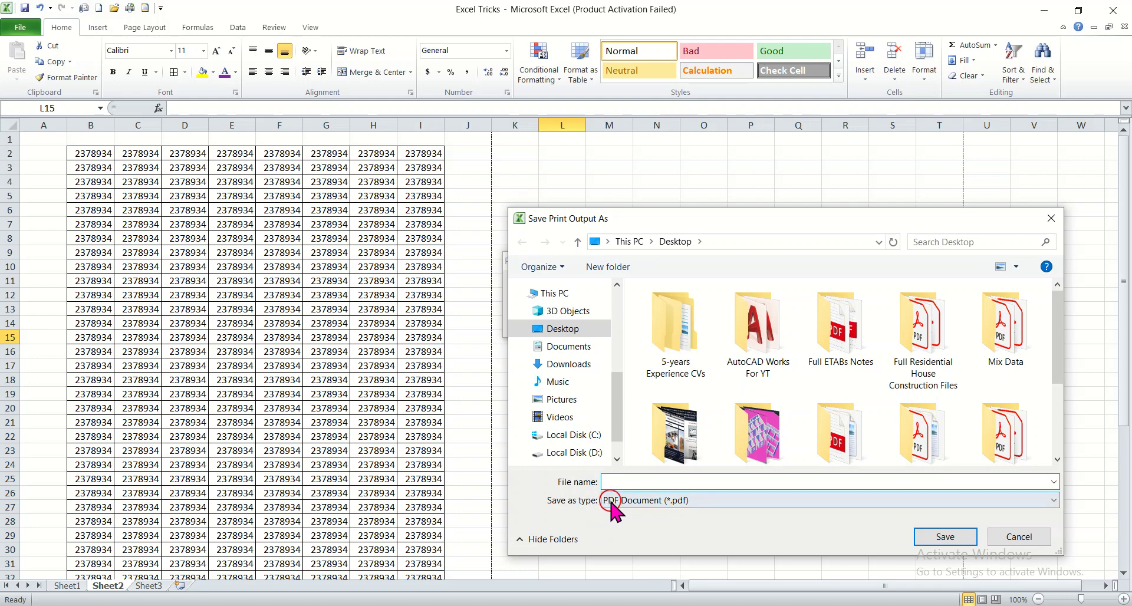
pyautogui.click(638, 488)
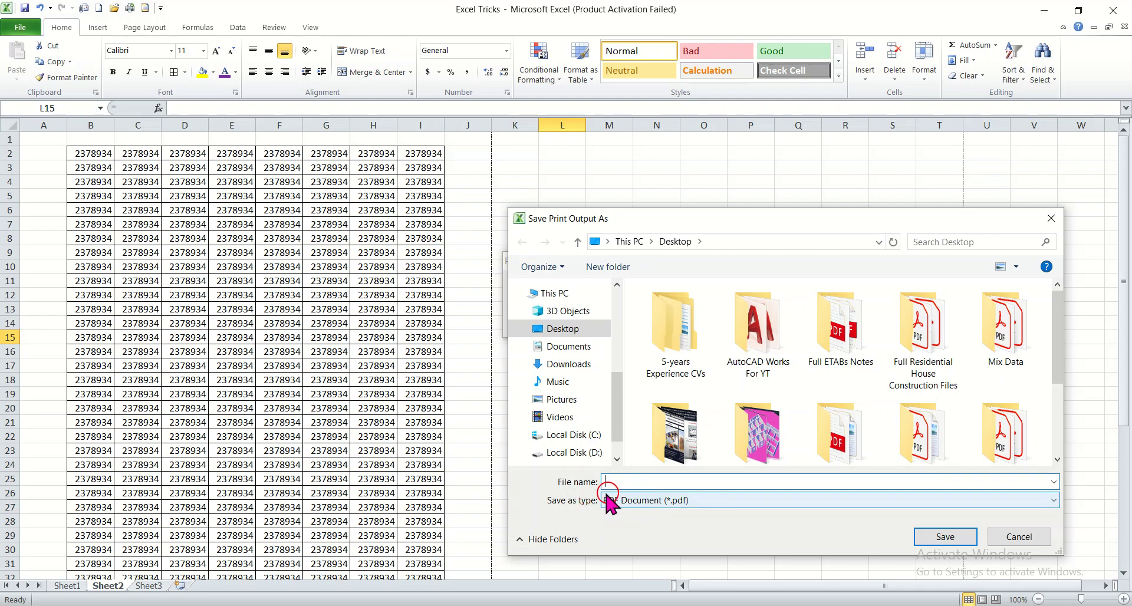
pyautogui.click(622, 482)
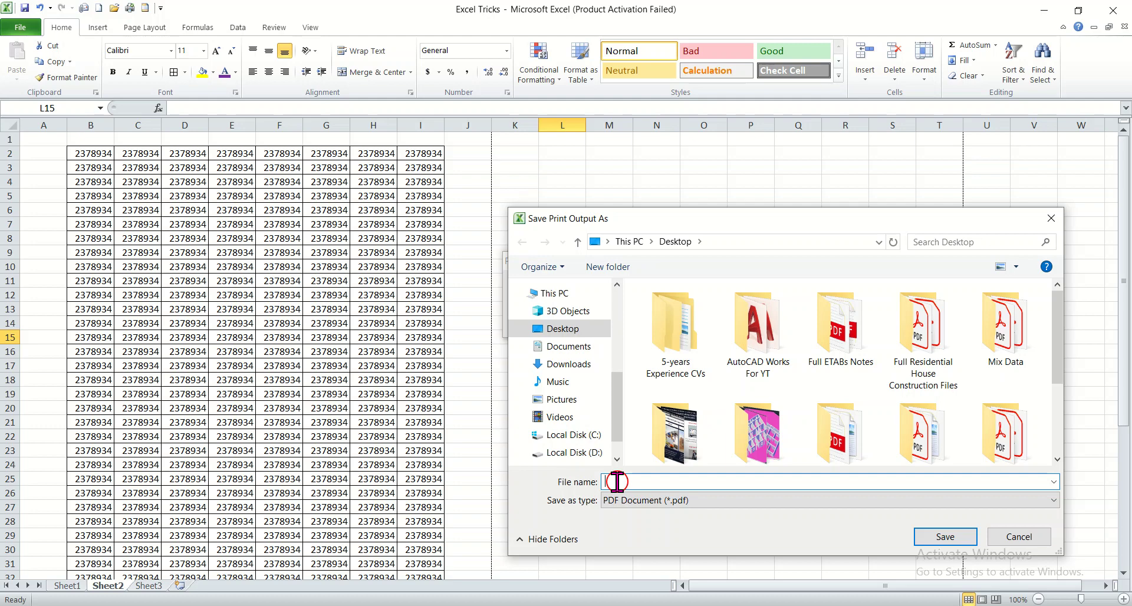
pyautogui.write('Excel data')
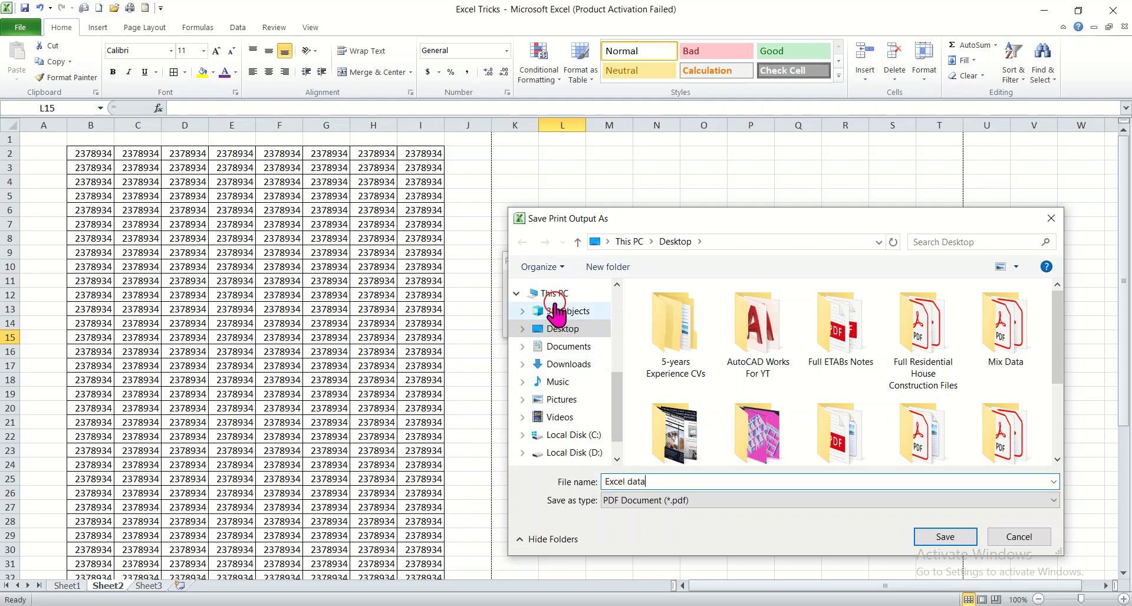
pyautogui.click(554, 383)
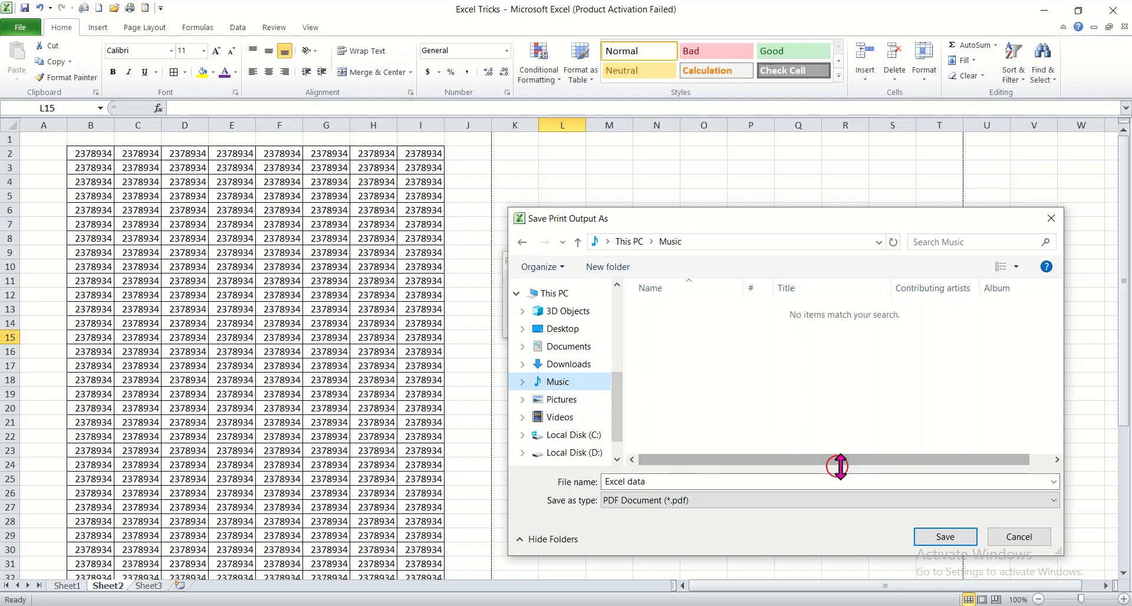
pyautogui.click(945, 536)
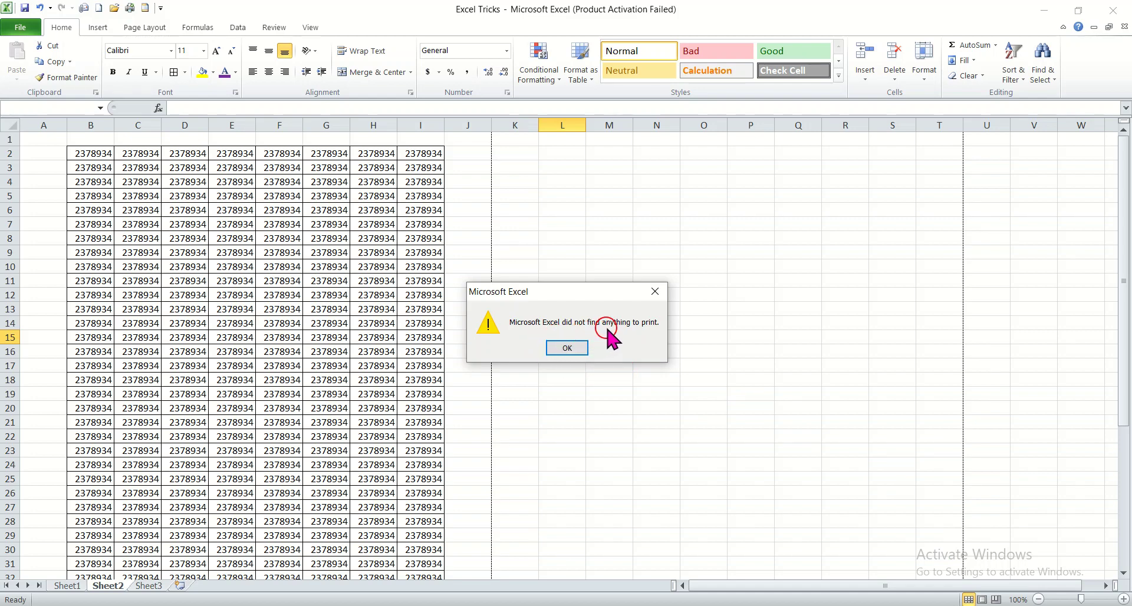
pyautogui.click(567, 348)
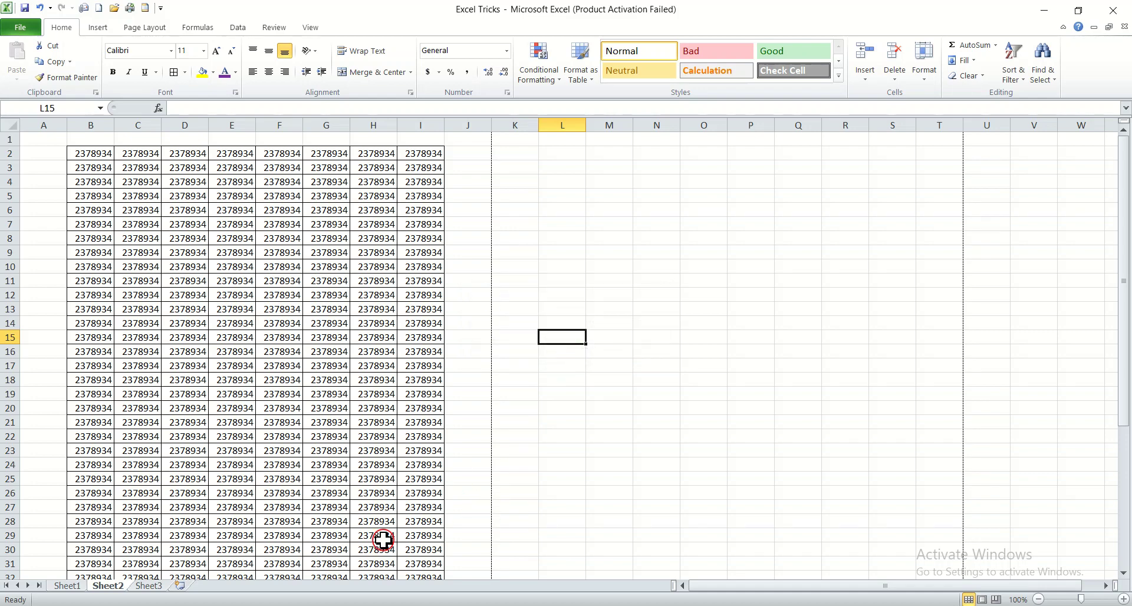
pyautogui.click(592, 605)
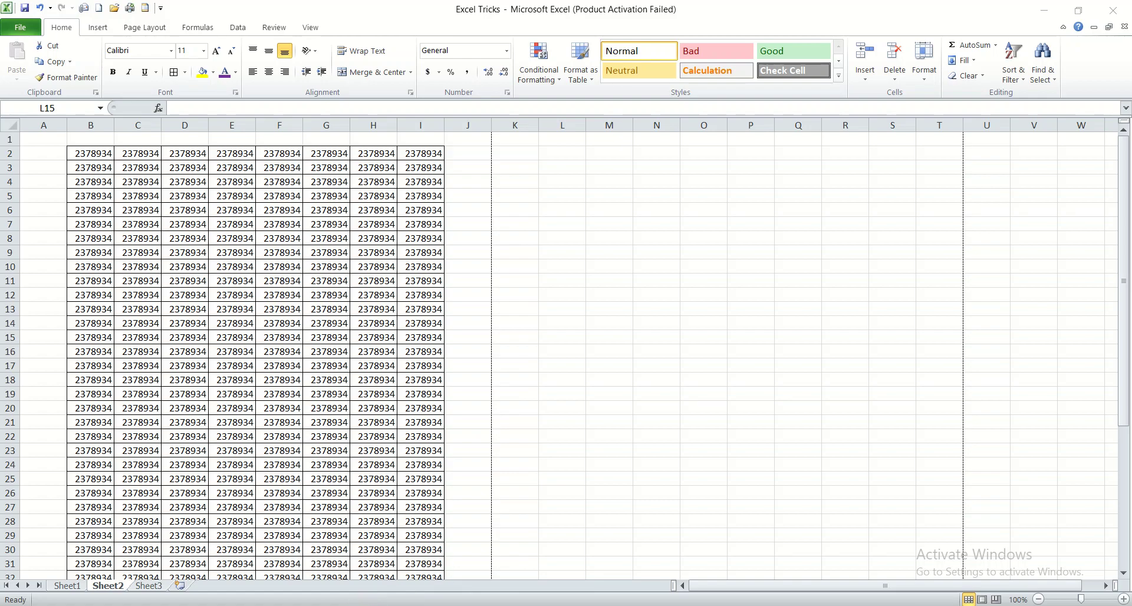
# Switch to File Explorer and show the contents of the Music folder as large icons.
pyautogui.hotkey('alt', 'Tab')
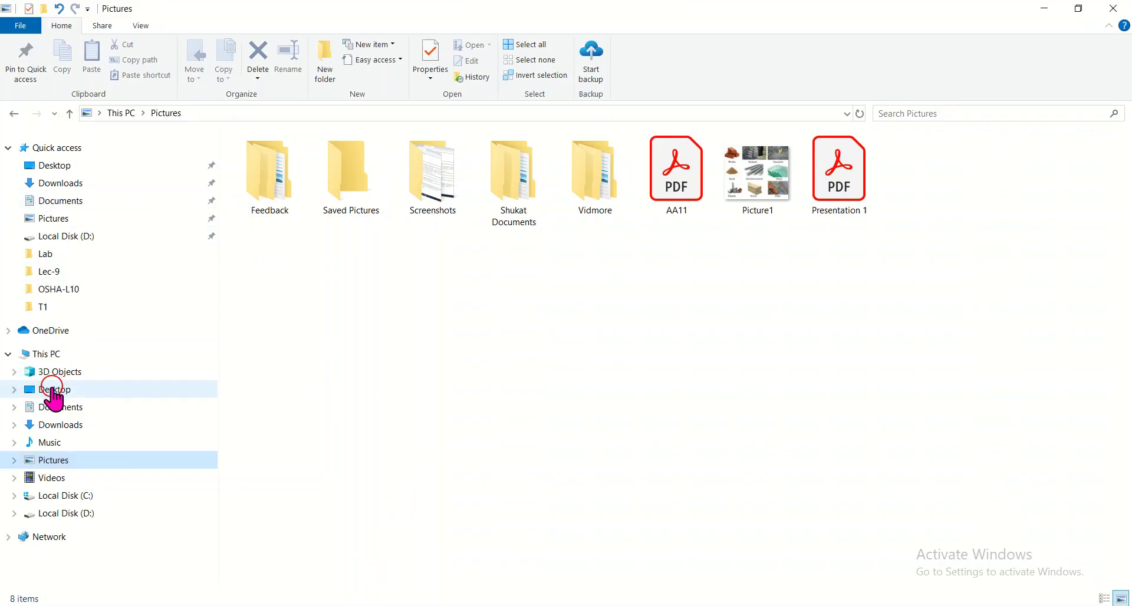
pyautogui.click(48, 442)
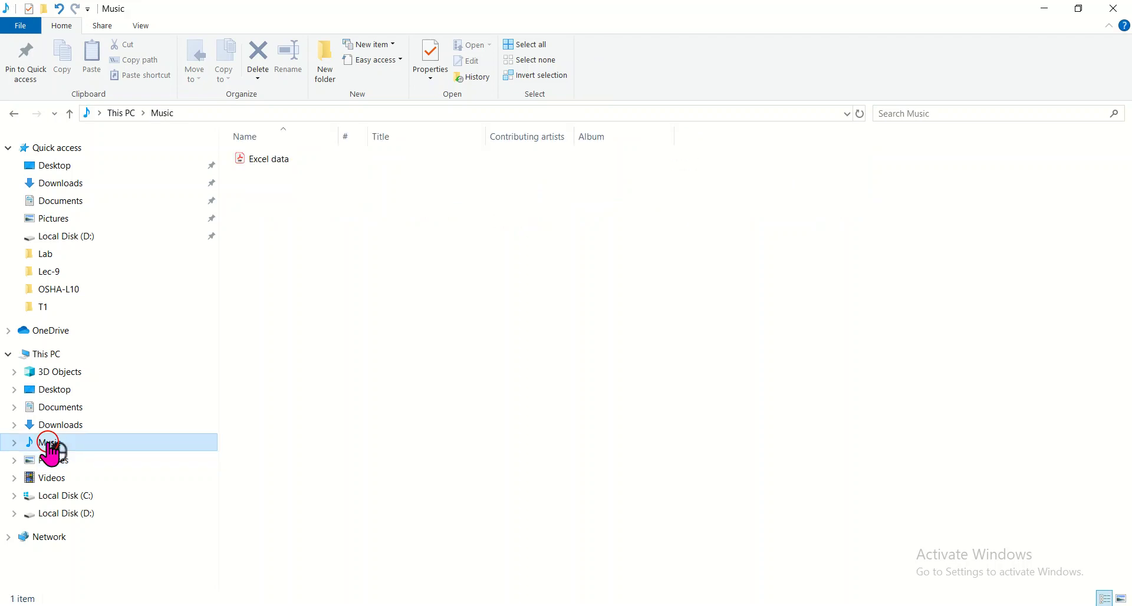
pyautogui.click(260, 158)
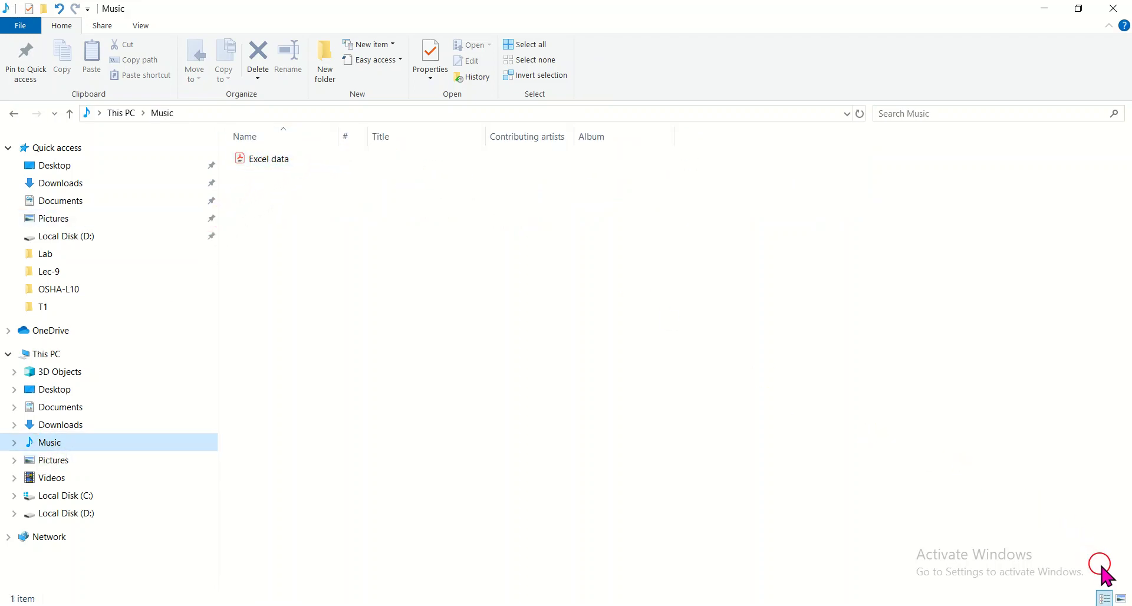
pyautogui.click(1122, 598)
pyautogui.click(210, 306)
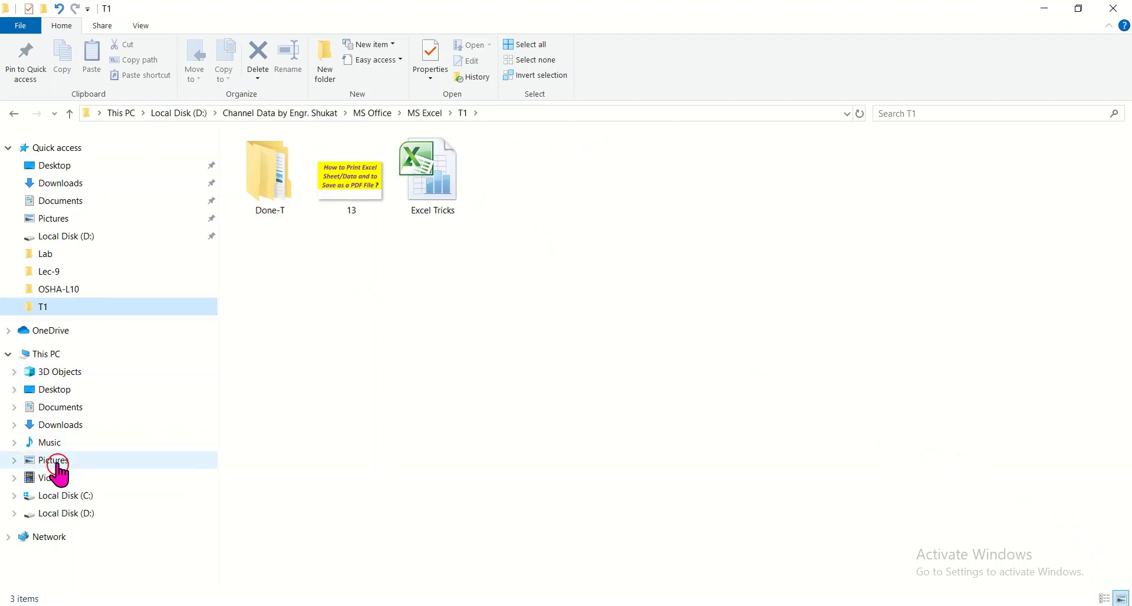
pyautogui.click(52, 443)
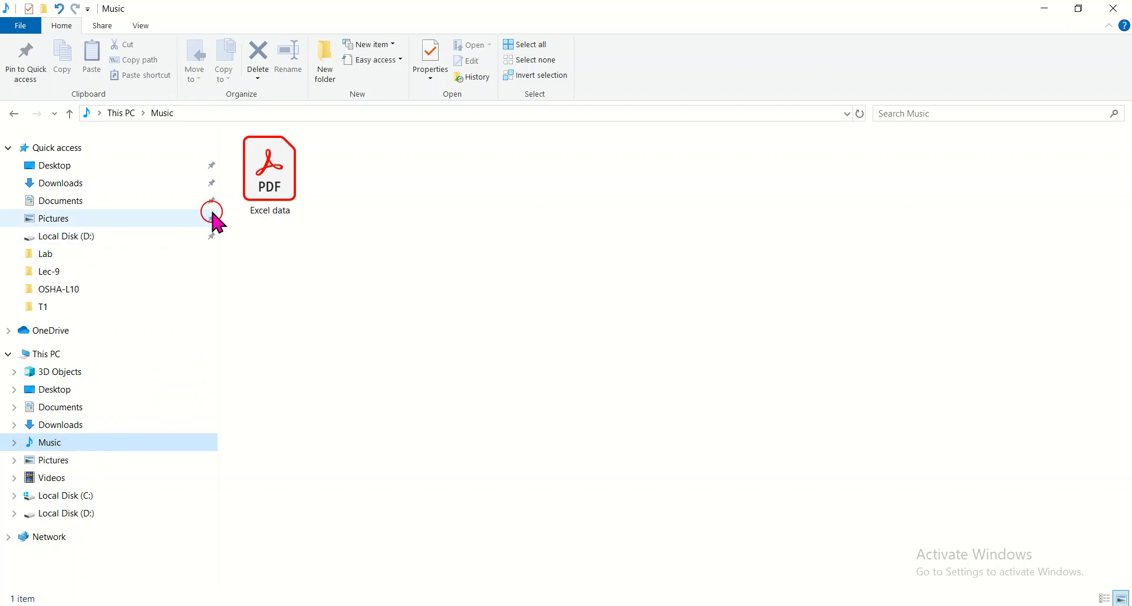
# Try to open the "Excel data" PDF from the Music folder and return to the Excel workbook.
pyautogui.click(279, 168)
pyautogui.doubleClick(279, 167)
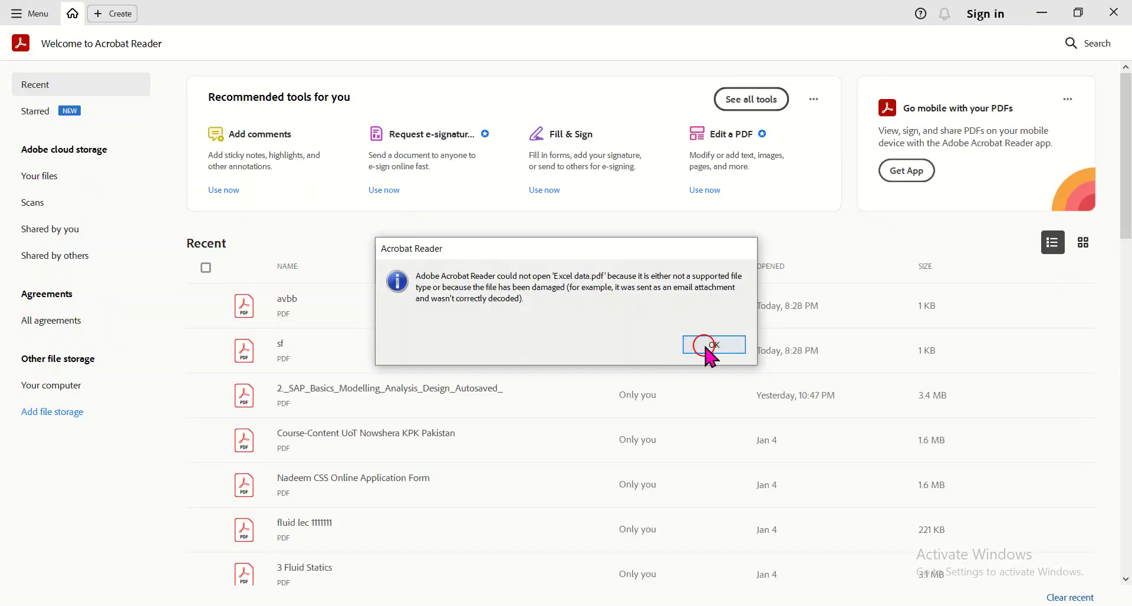
pyautogui.click(713, 354)
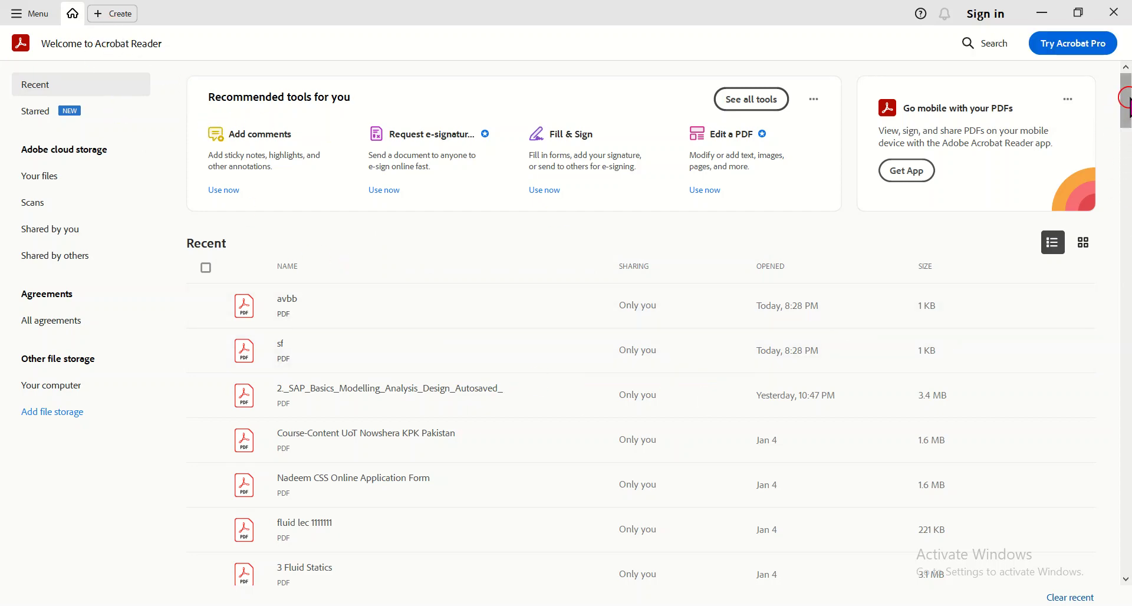
pyautogui.moveTo(1117, 134); pyautogui.dragTo(1101, 2)
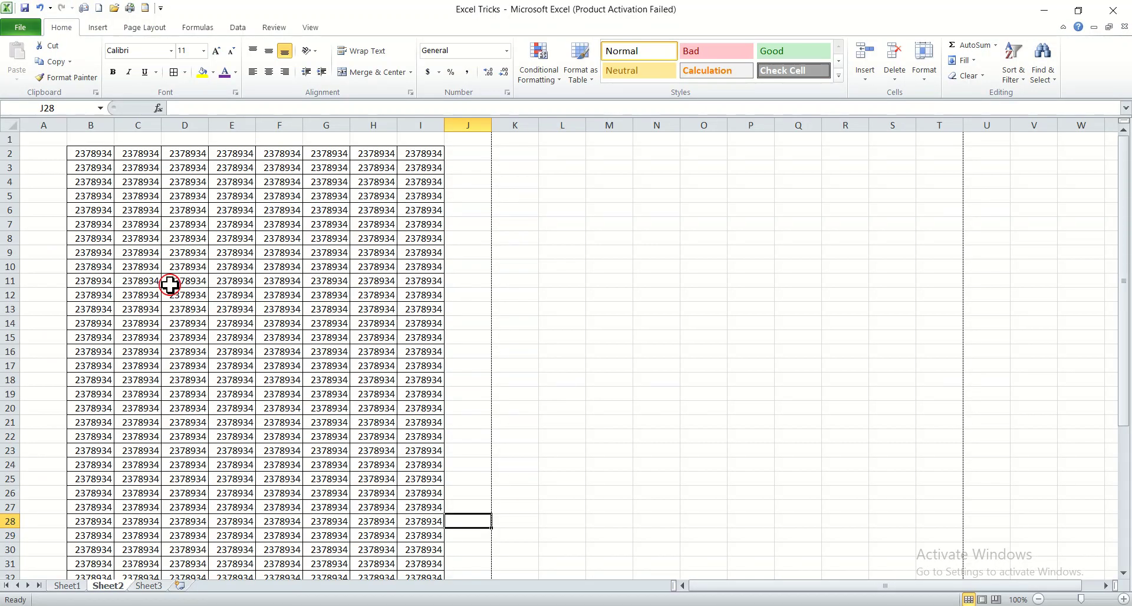
# Start saving a copy of the workbook with Save As and name the file "Excel data 1".
pyautogui.click(20, 28)
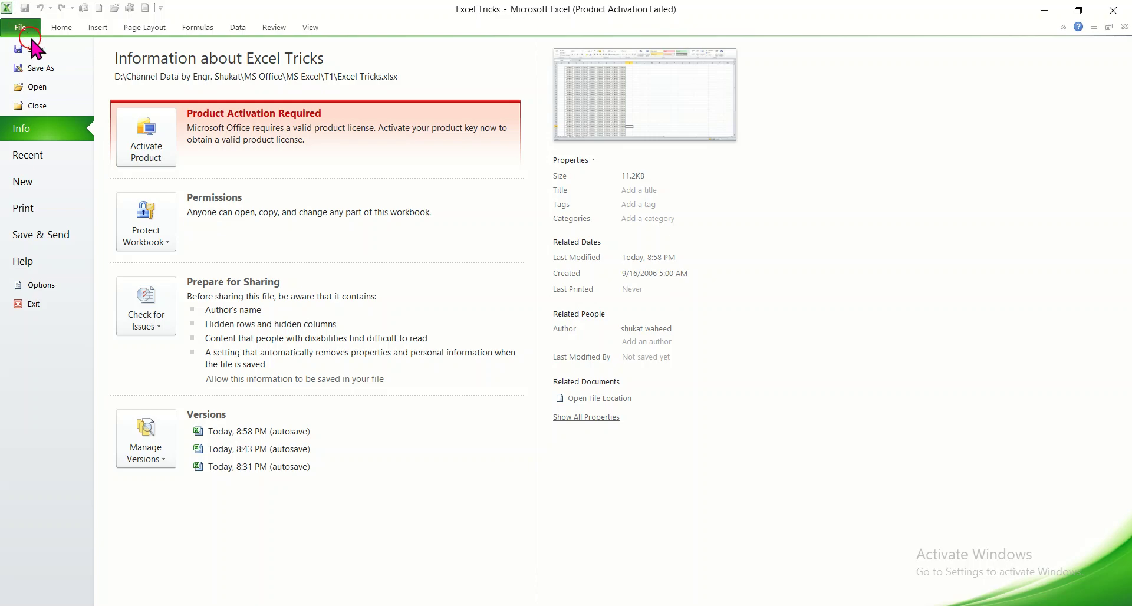
pyautogui.click(52, 69)
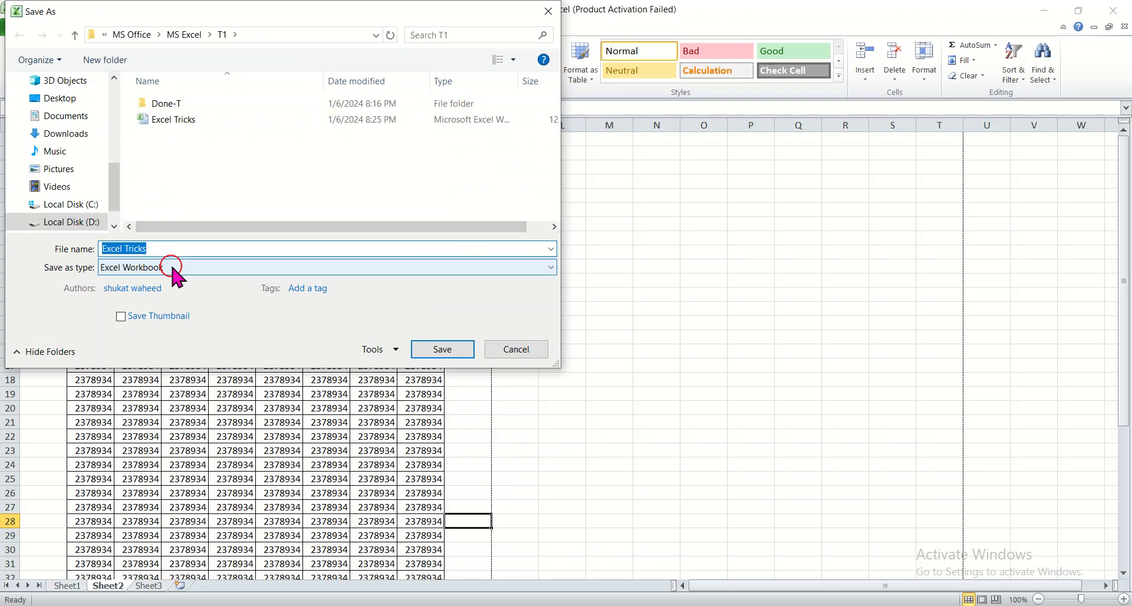
pyautogui.click(173, 269)
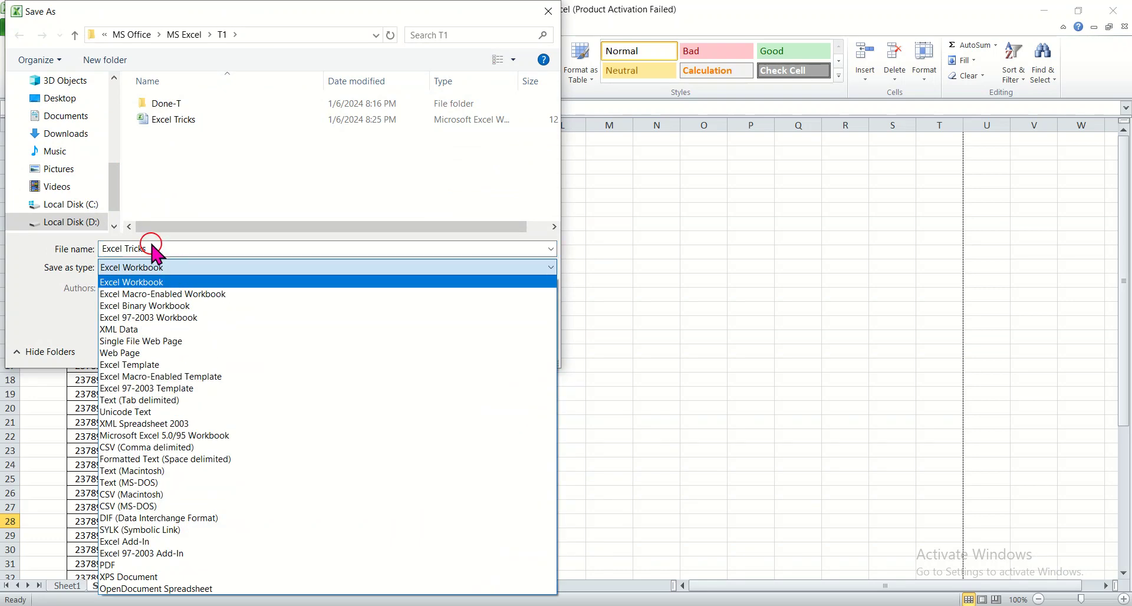
pyautogui.click(153, 247)
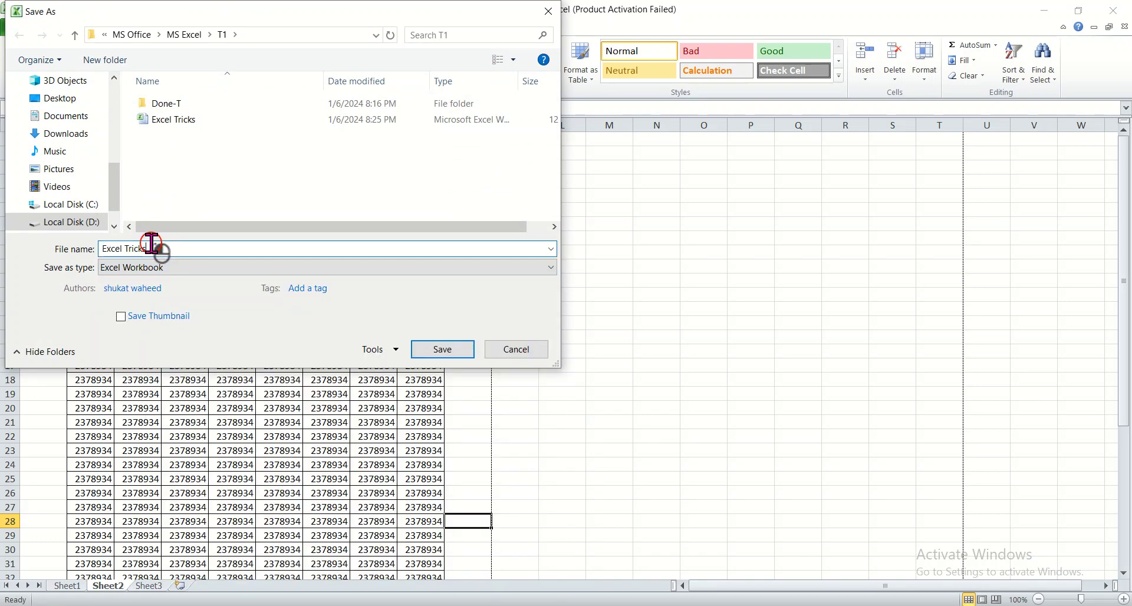
pyautogui.press('BackSpace')
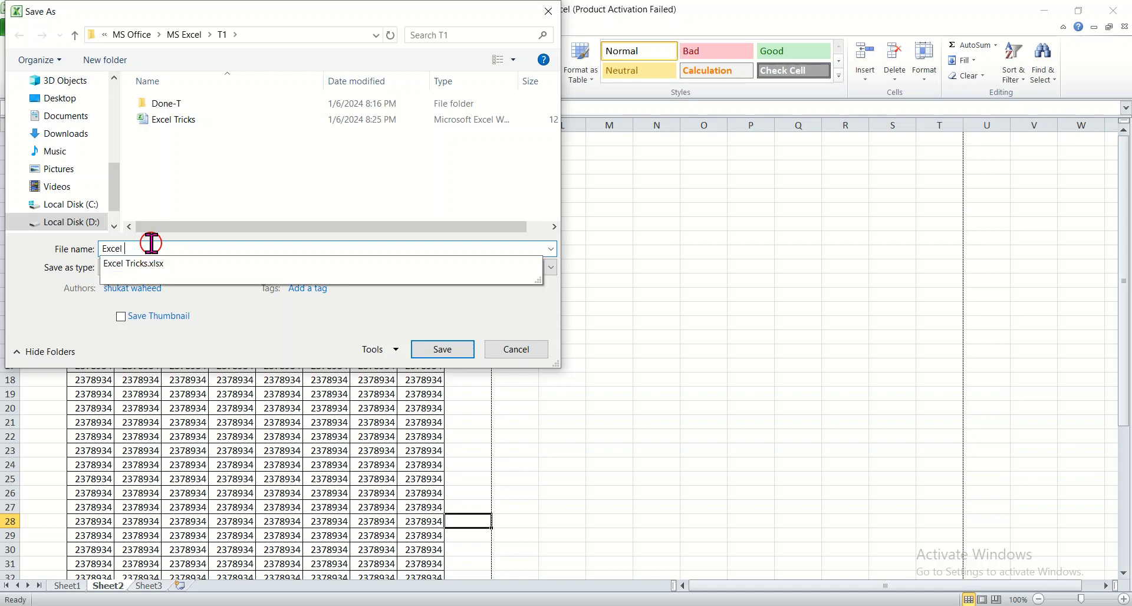
pyautogui.write('data 1')
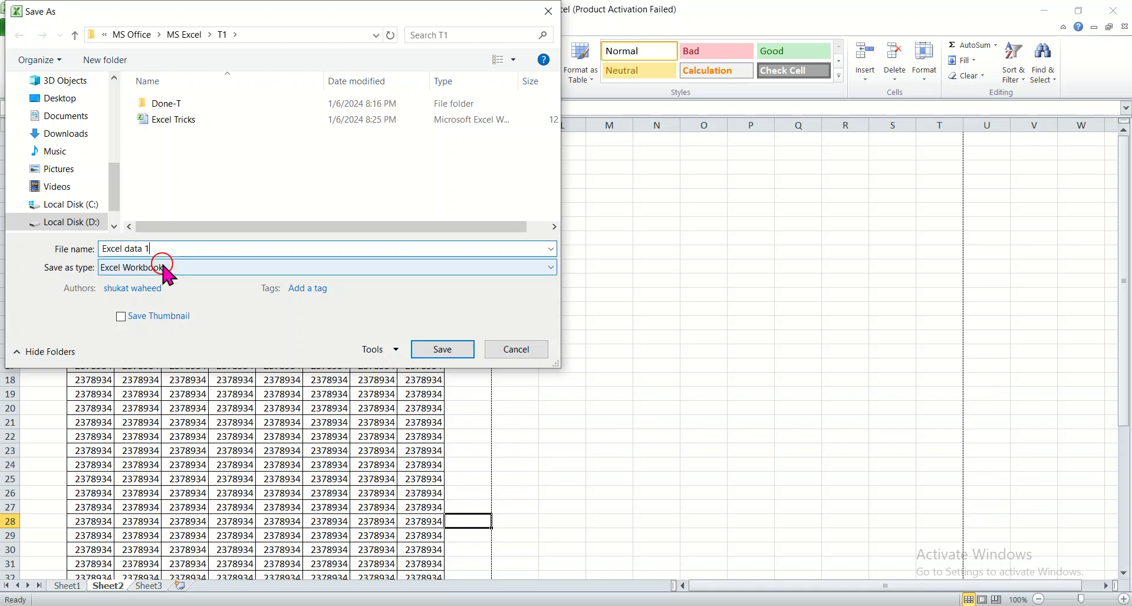
# Set the file type to PDF and save "Excel data 1" in the Music folder.
pyautogui.click(164, 267)
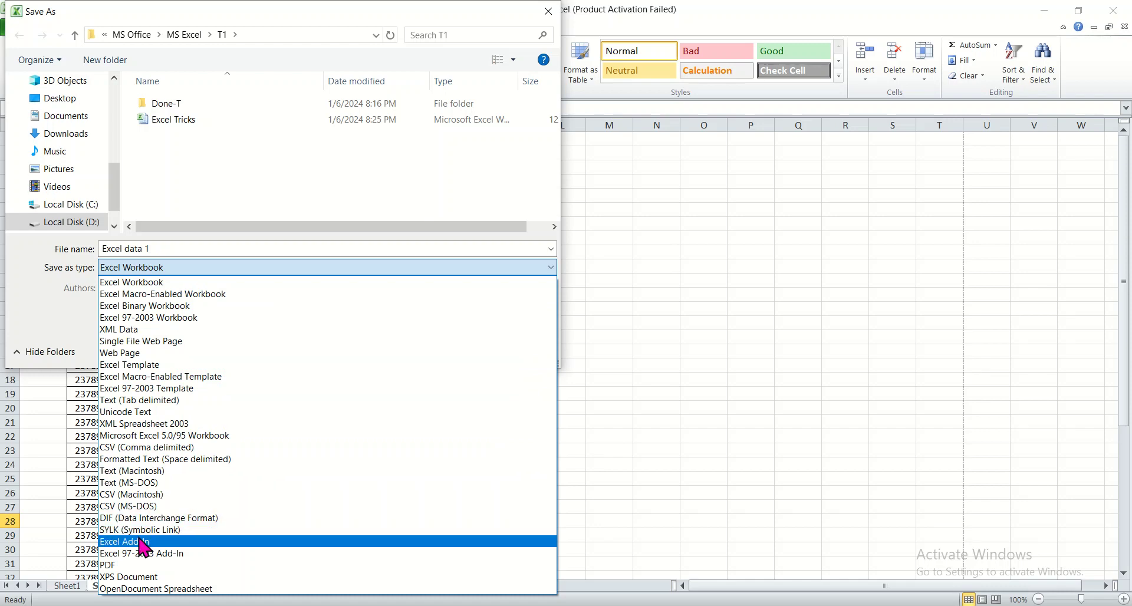
pyautogui.click(131, 565)
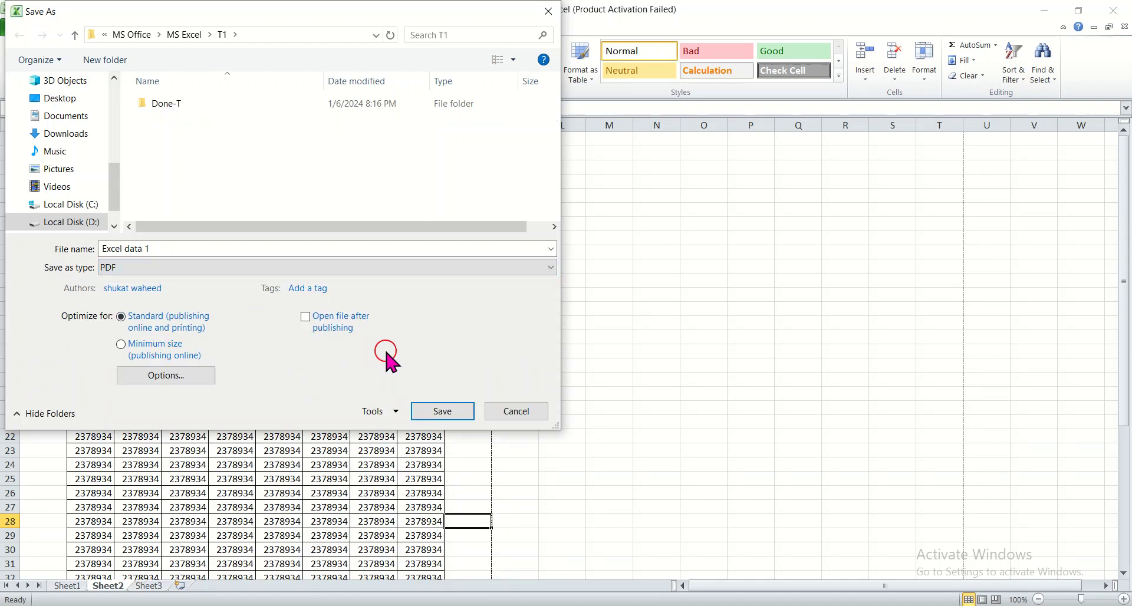
pyautogui.click(62, 152)
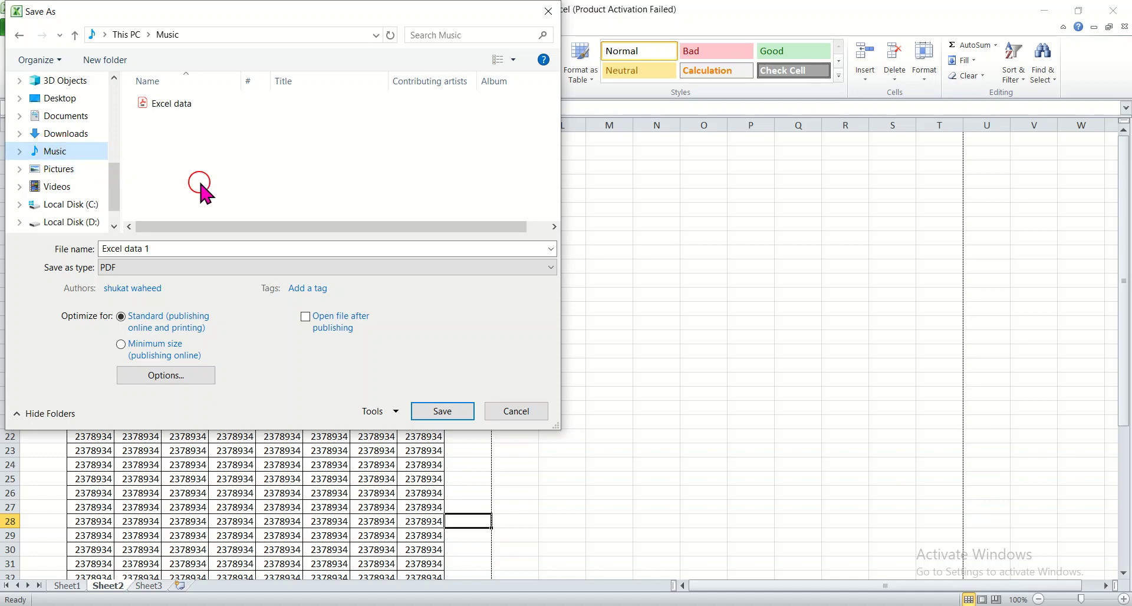
pyautogui.click(435, 410)
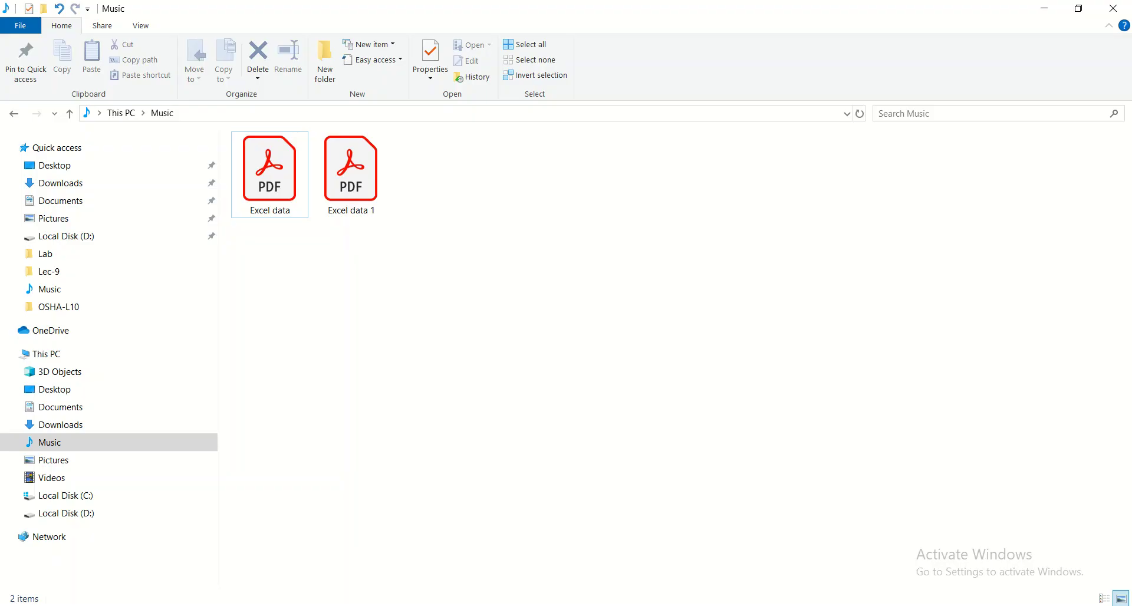
# Open the "Excel data 1" PDF from the Music folder in File Explorer.
pyautogui.click(43, 444)
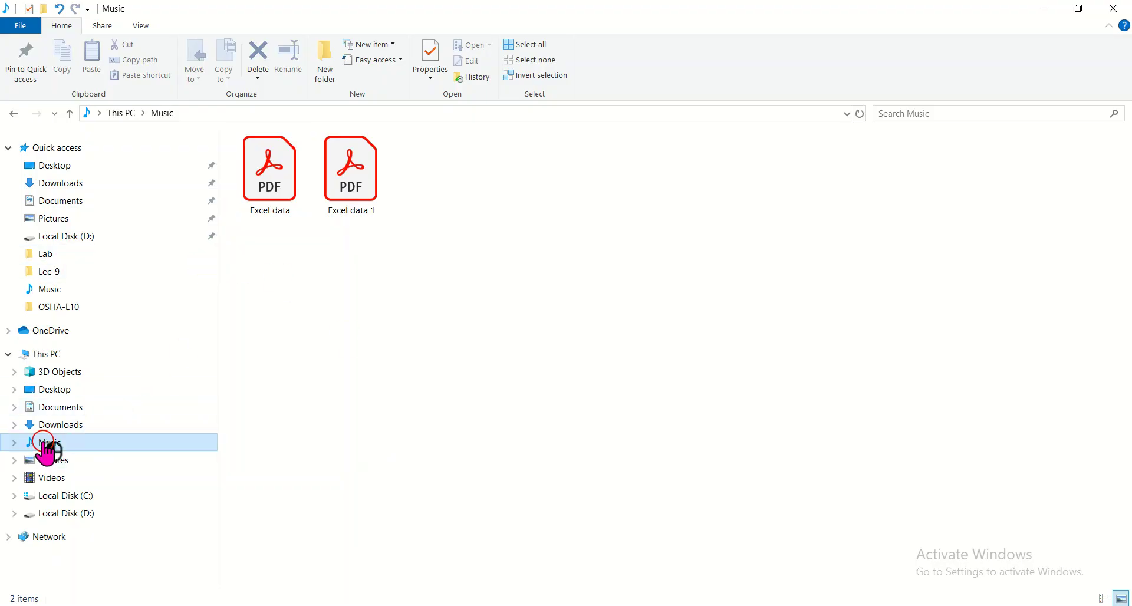
pyautogui.click(278, 213)
pyautogui.moveTo(278, 229); pyautogui.dragTo(271, 196)
pyautogui.click(271, 195)
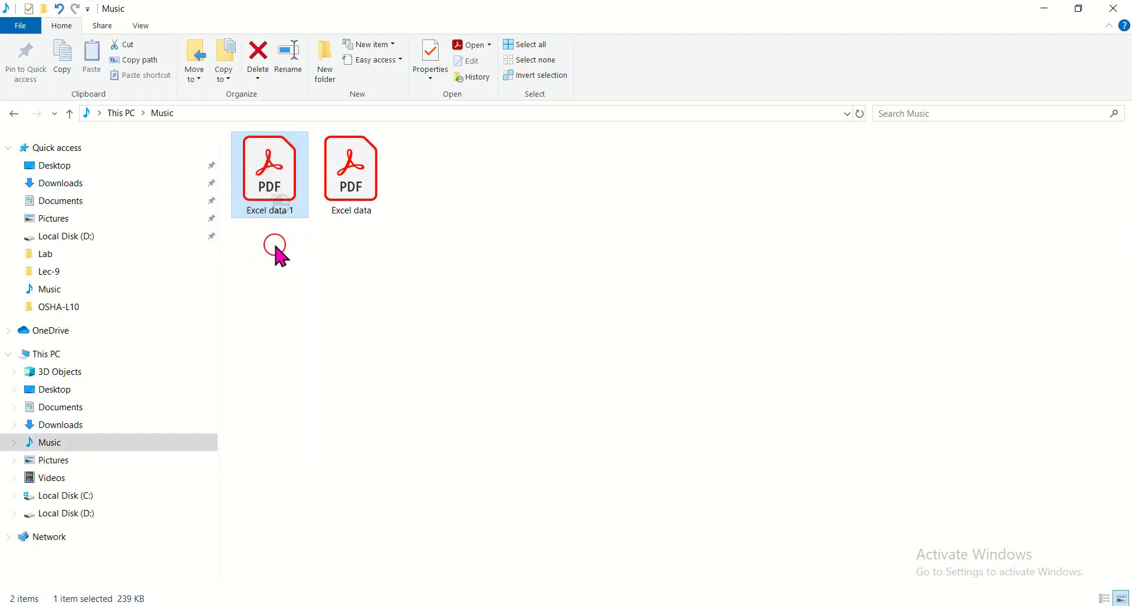
pyautogui.doubleClick(271, 199)
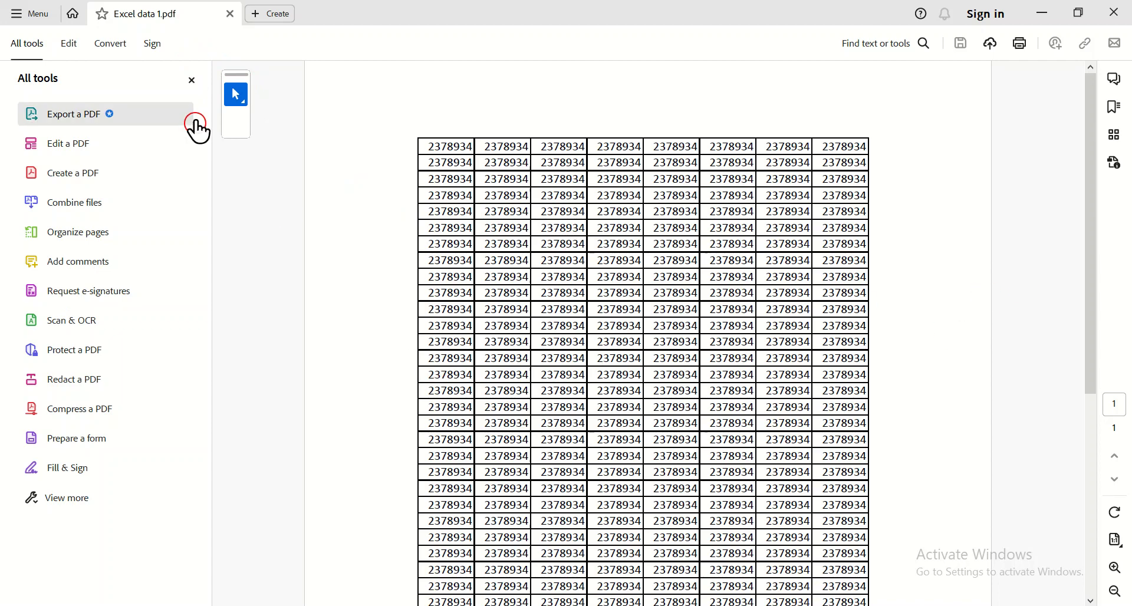
# Hide the All tools list, inspect the exported table in the PDF, and return to the Excel workbook.
pyautogui.click(191, 81)
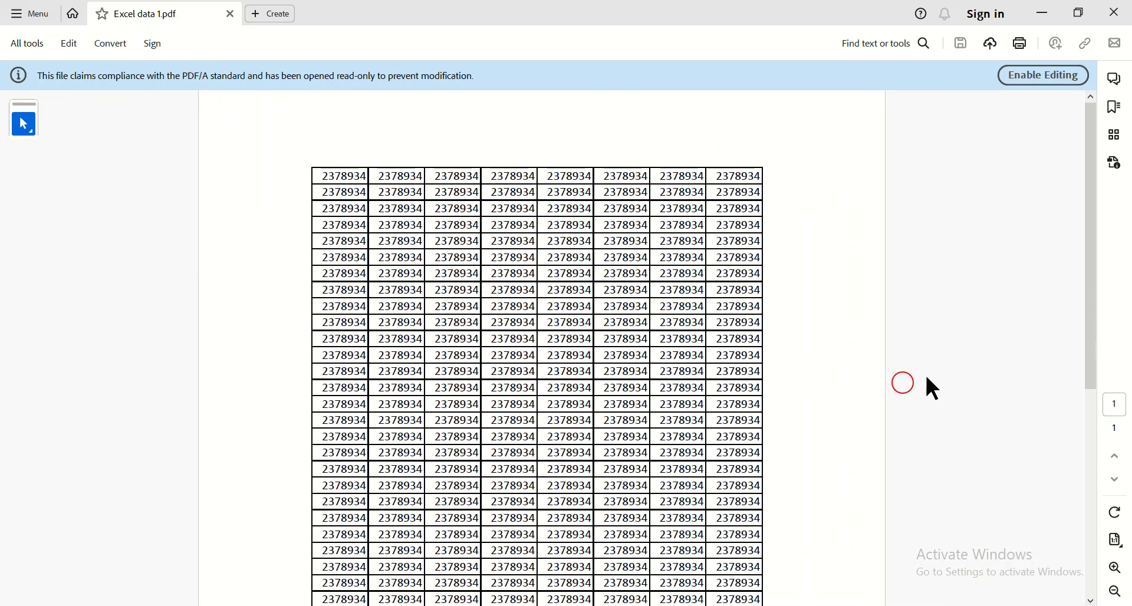
pyautogui.moveTo(1091, 231); pyautogui.dragTo(1095, 167)
pyautogui.click(505, 334)
pyautogui.hotkey('alt', 'Tab')
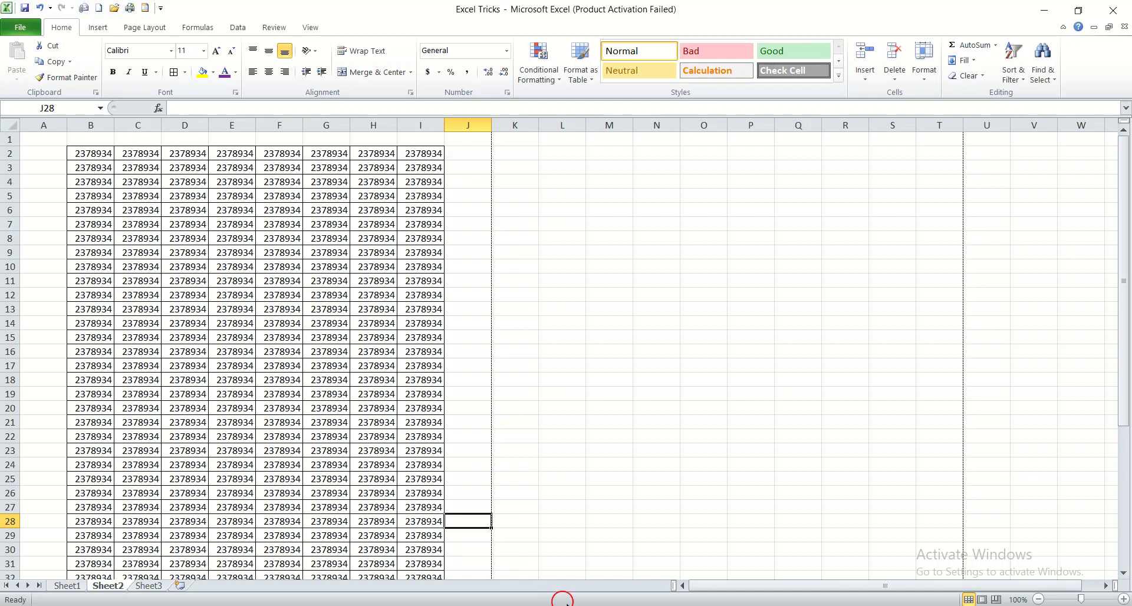
pyautogui.click(592, 605)
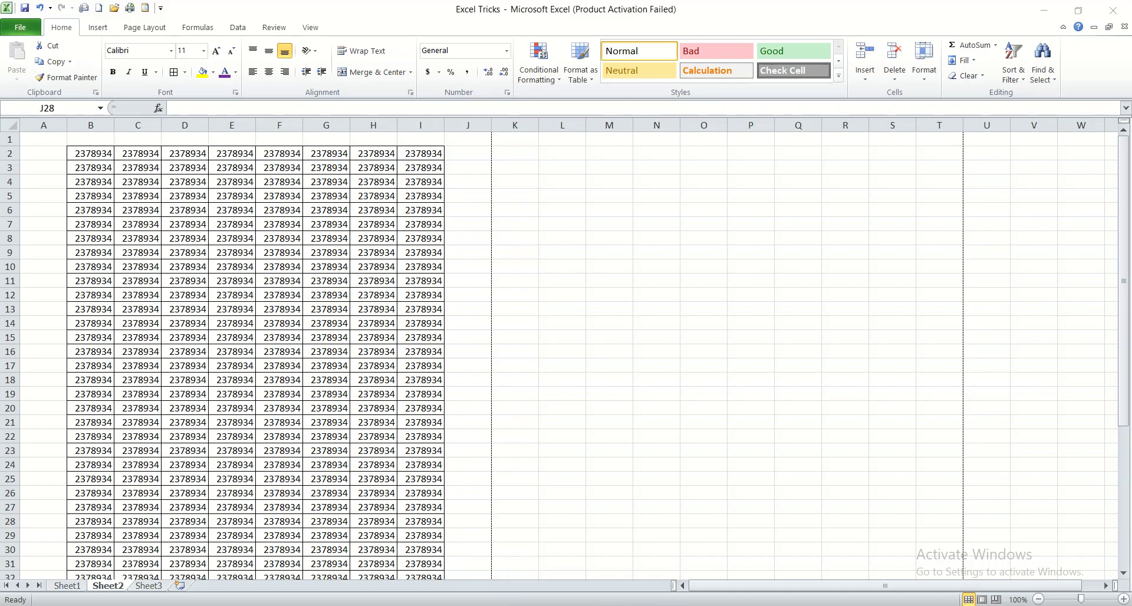